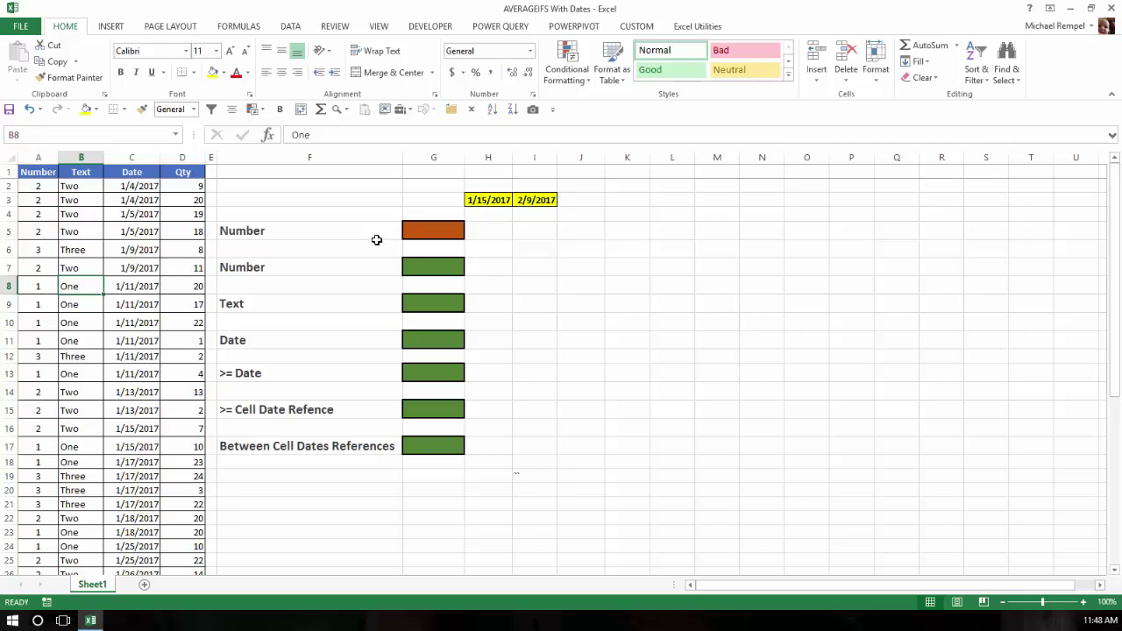
# Start an AVERAGEIF formula in G5 with the Number column $A$2:$A$49 as the absolute criteria range
pyautogui.click(448, 230)
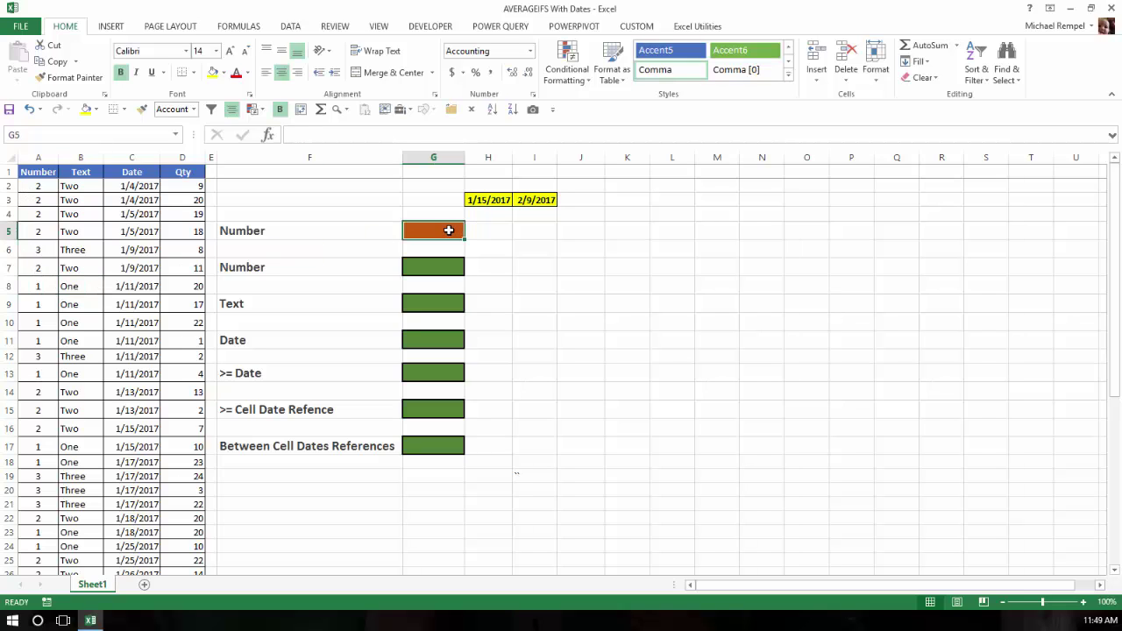
pyautogui.write('=av')
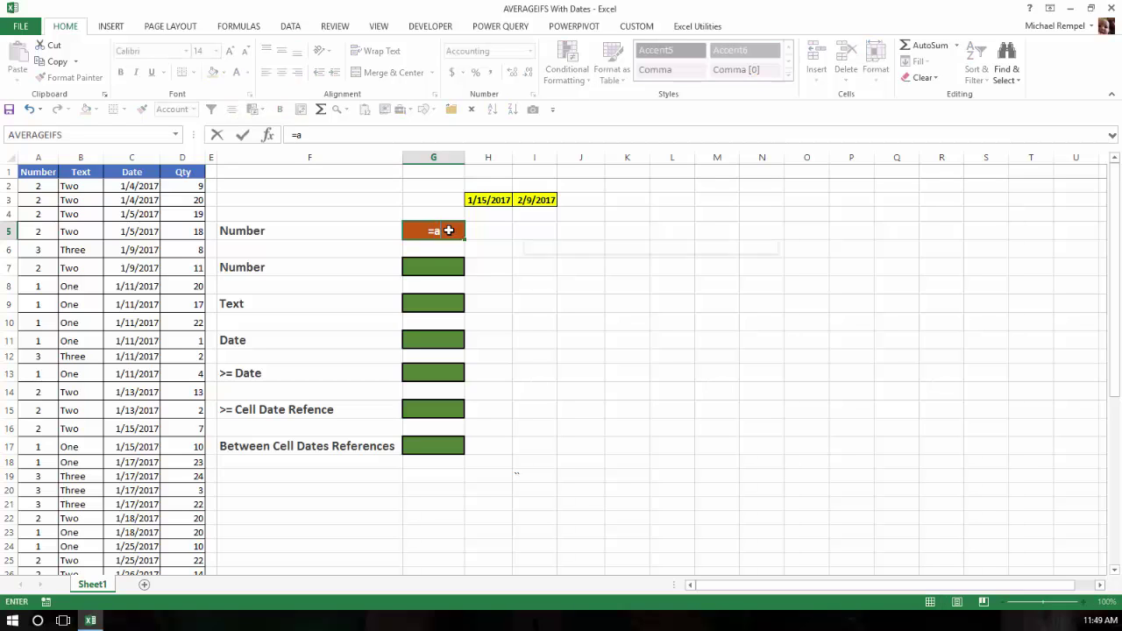
pyautogui.press('Down')
pyautogui.press('Down')
pyautogui.press('Down')
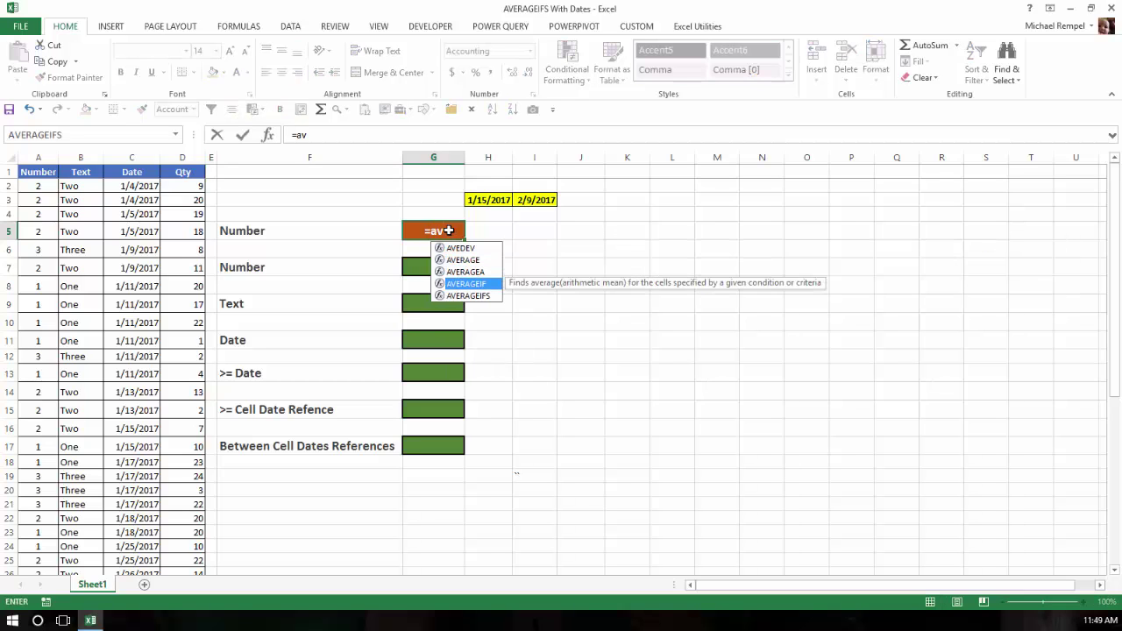
pyautogui.press('Tab')
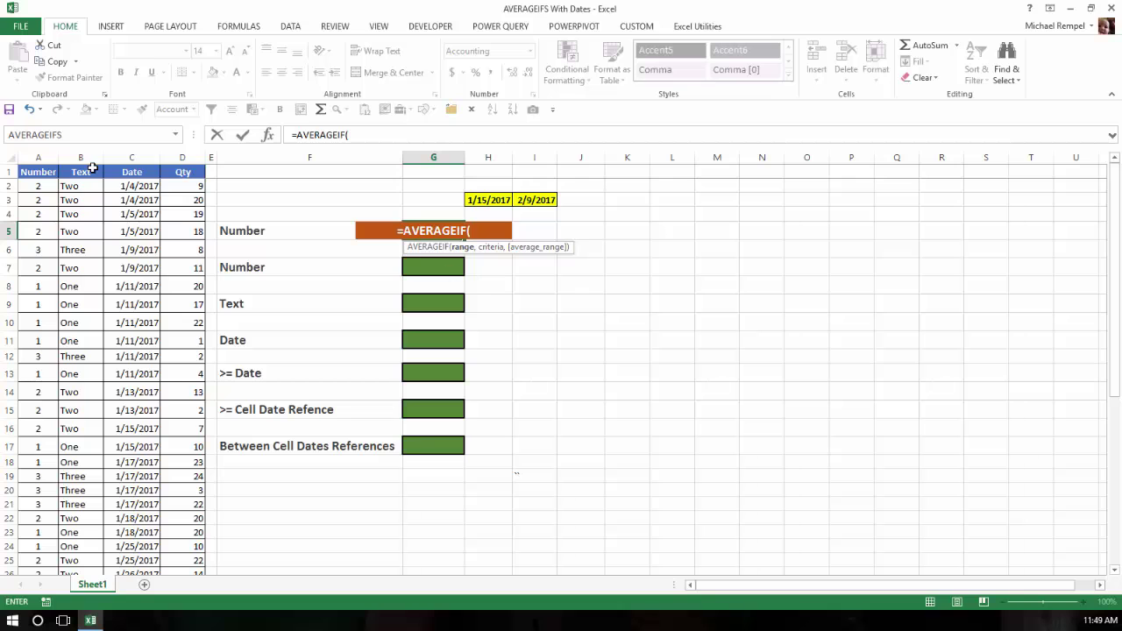
pyautogui.click(43, 184)
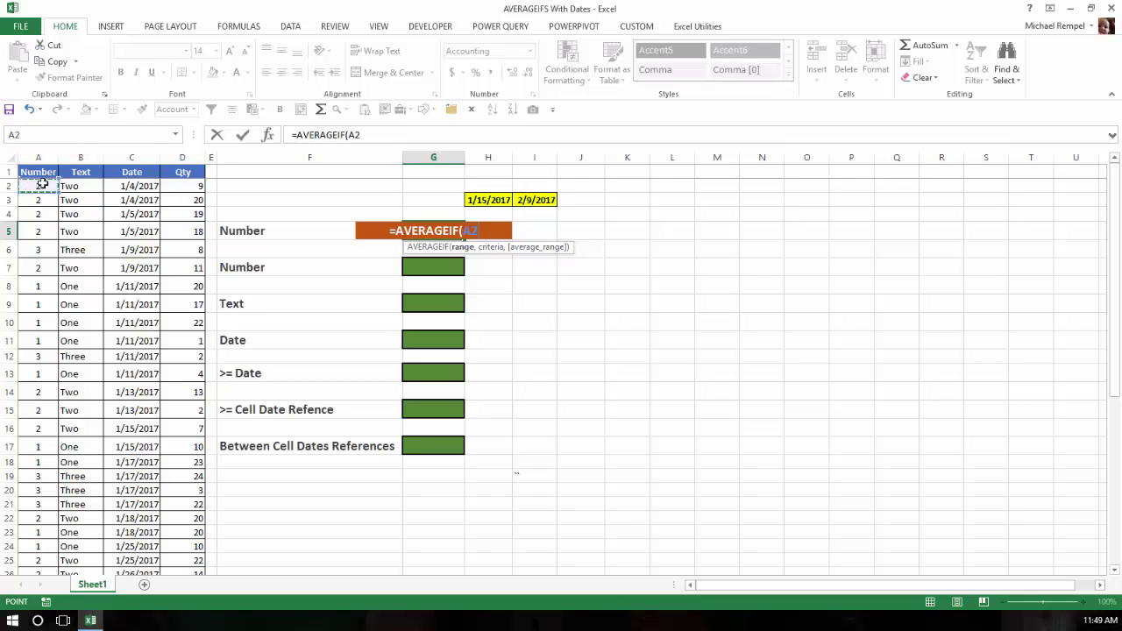
pyautogui.hotkey('ctrl', 'shift', 'Down')
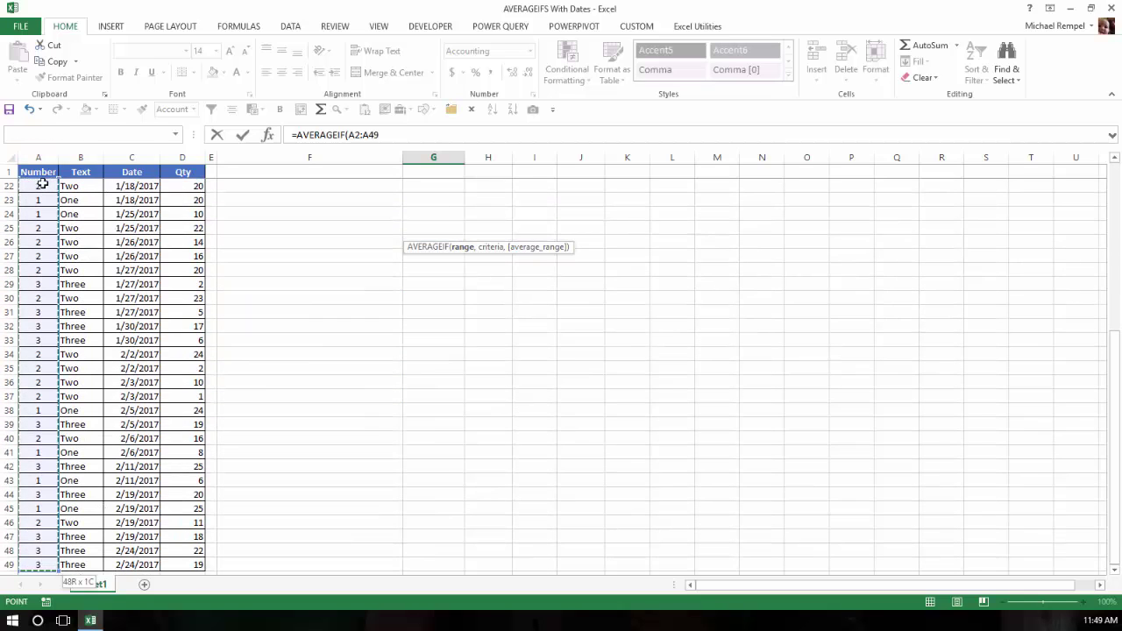
pyautogui.press('F4')
pyautogui.scroll(7, 42, 183)
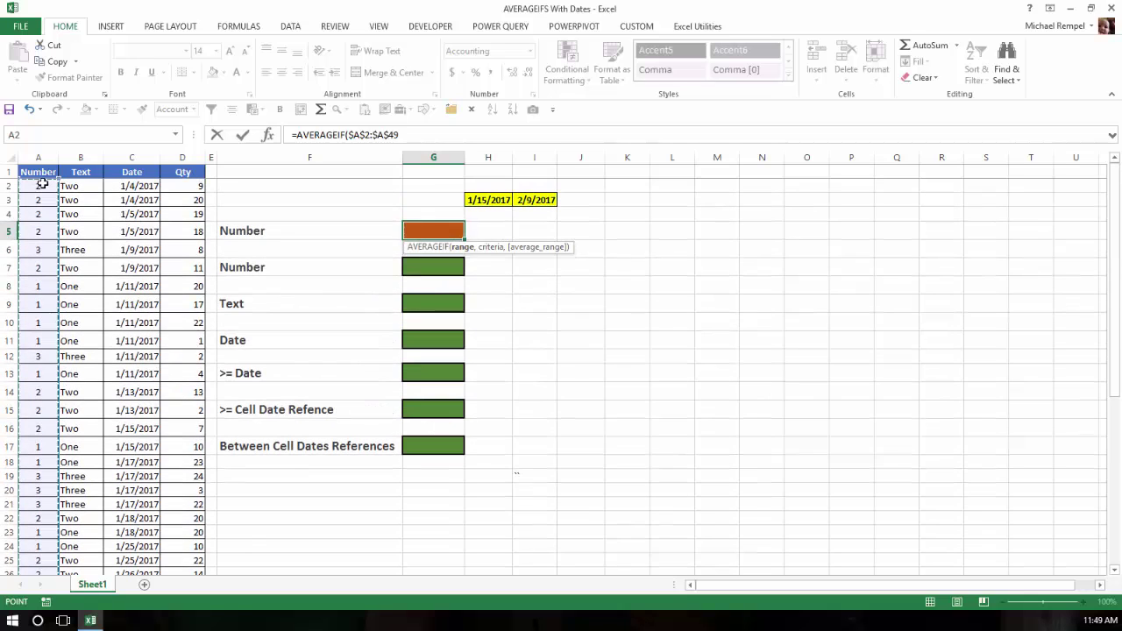
pyautogui.write(',')
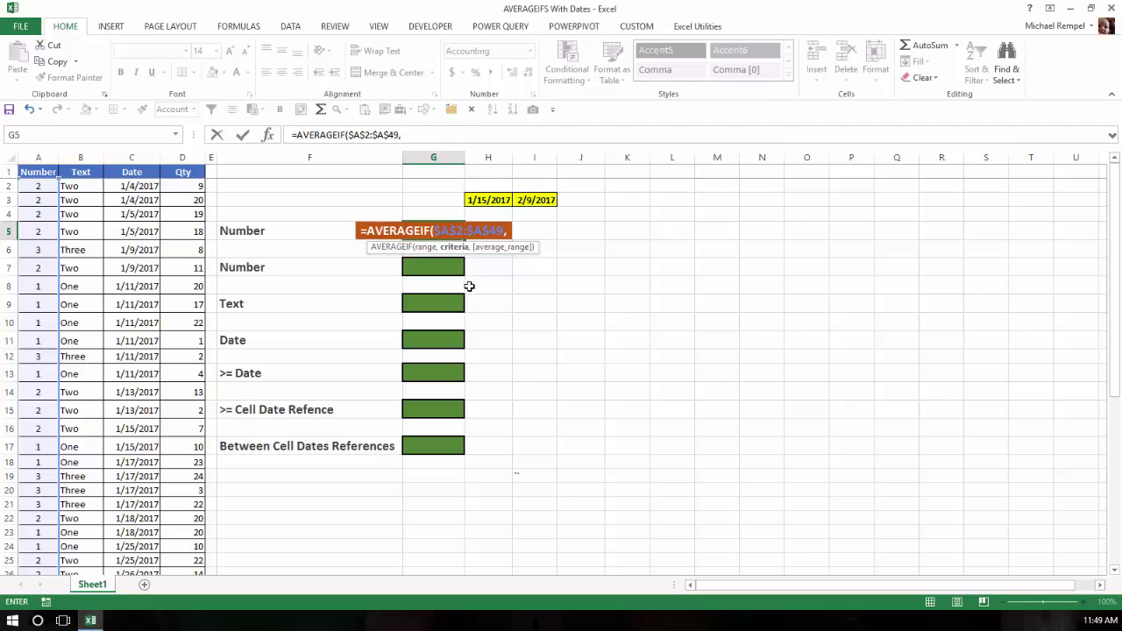
# Complete the G5 formula with criterion 2 and the Qty column $D$2:$D$49 as the absolute average range
pyautogui.write('2,')
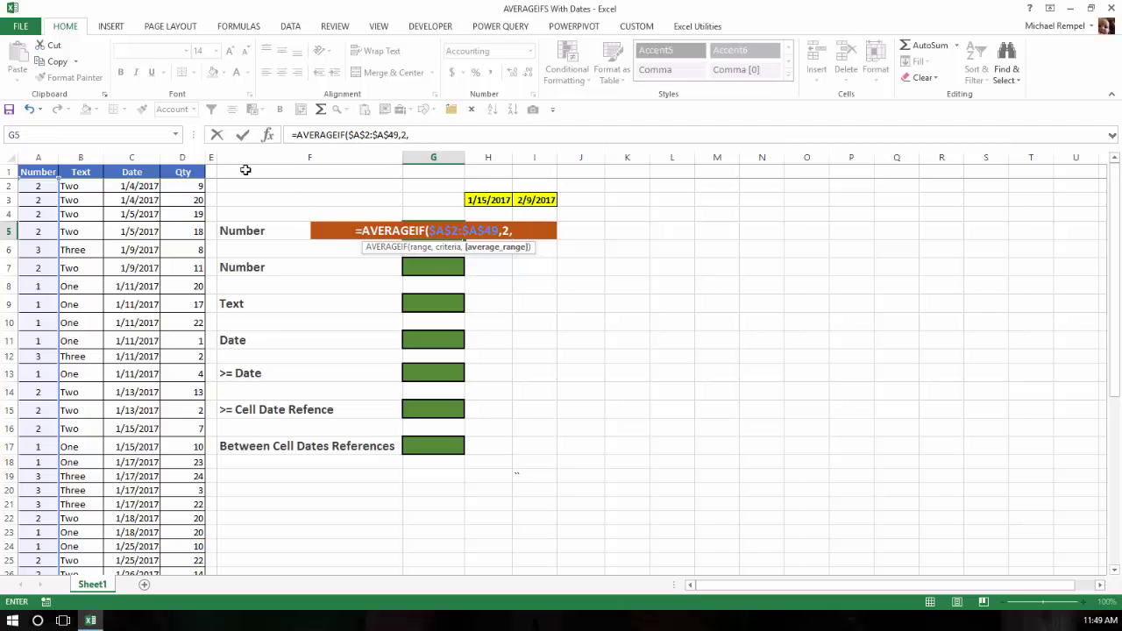
pyautogui.click(192, 187)
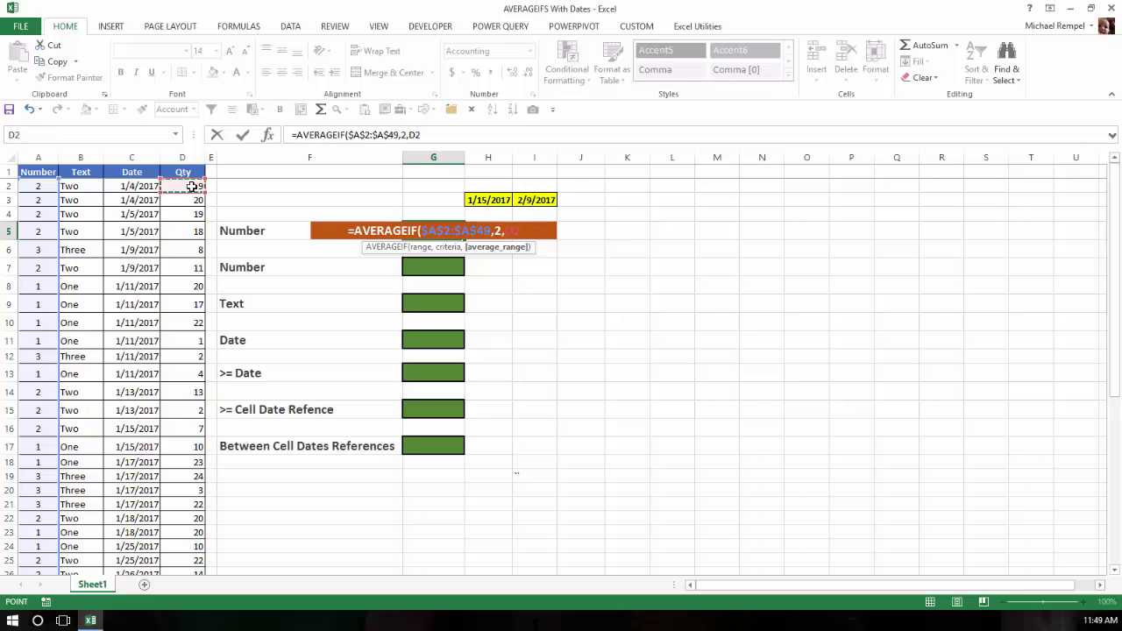
pyautogui.hotkey('ctrl', 'shift', 'Down')
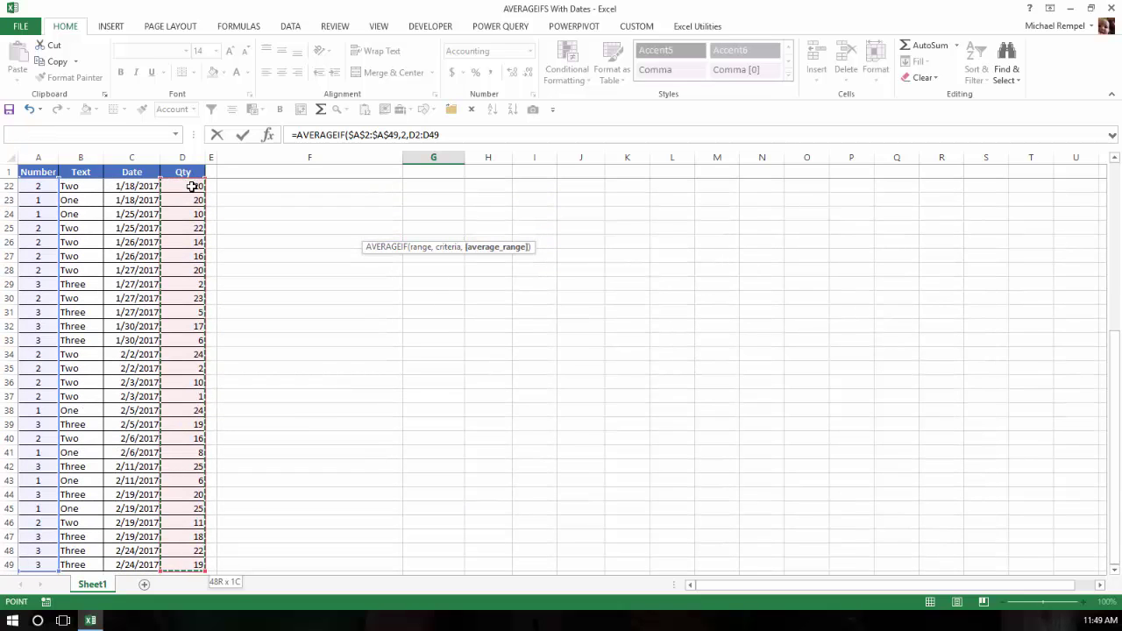
pyautogui.press('F4')
pyautogui.scroll(7, 192, 187)
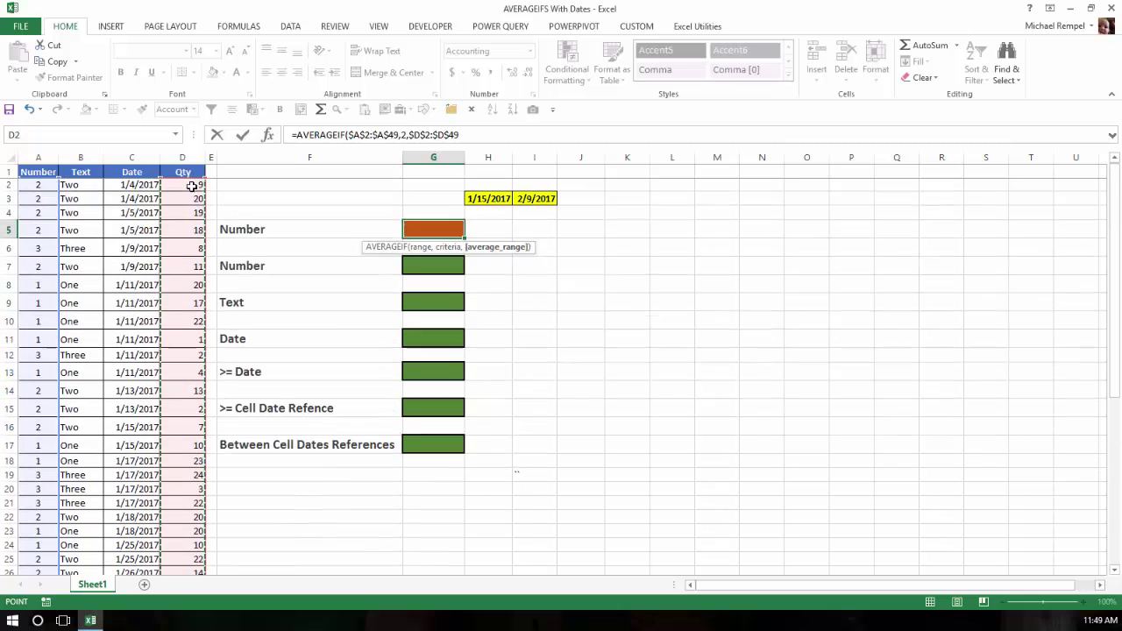
pyautogui.write(')')
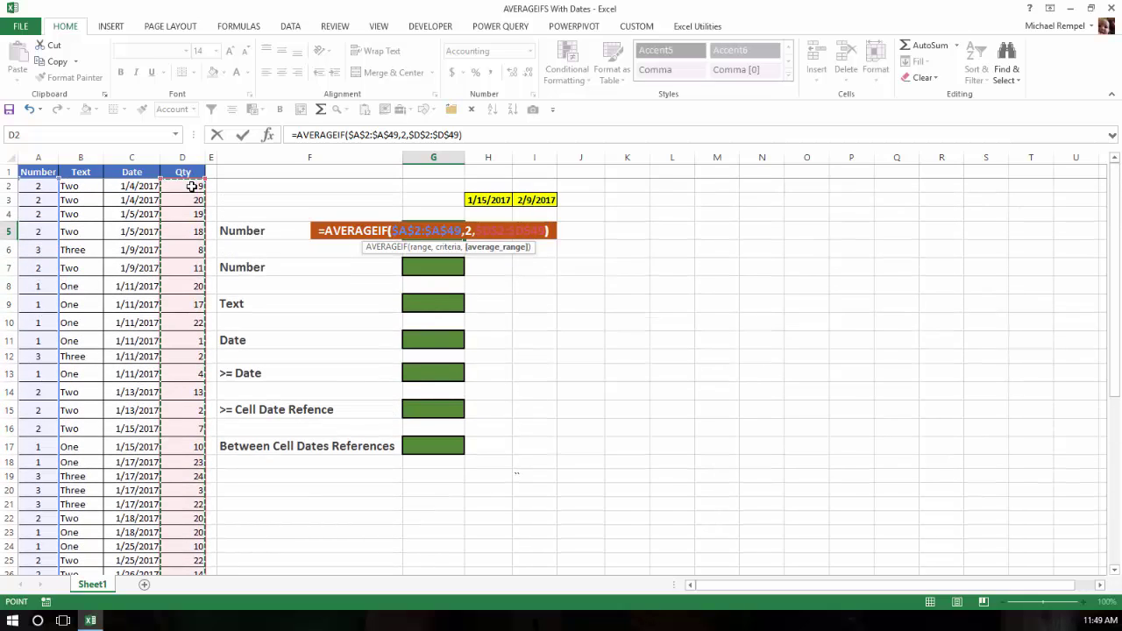
pyautogui.hotkey('ctrl', 'Return')
pyautogui.press('Return')
pyautogui.press('Up')
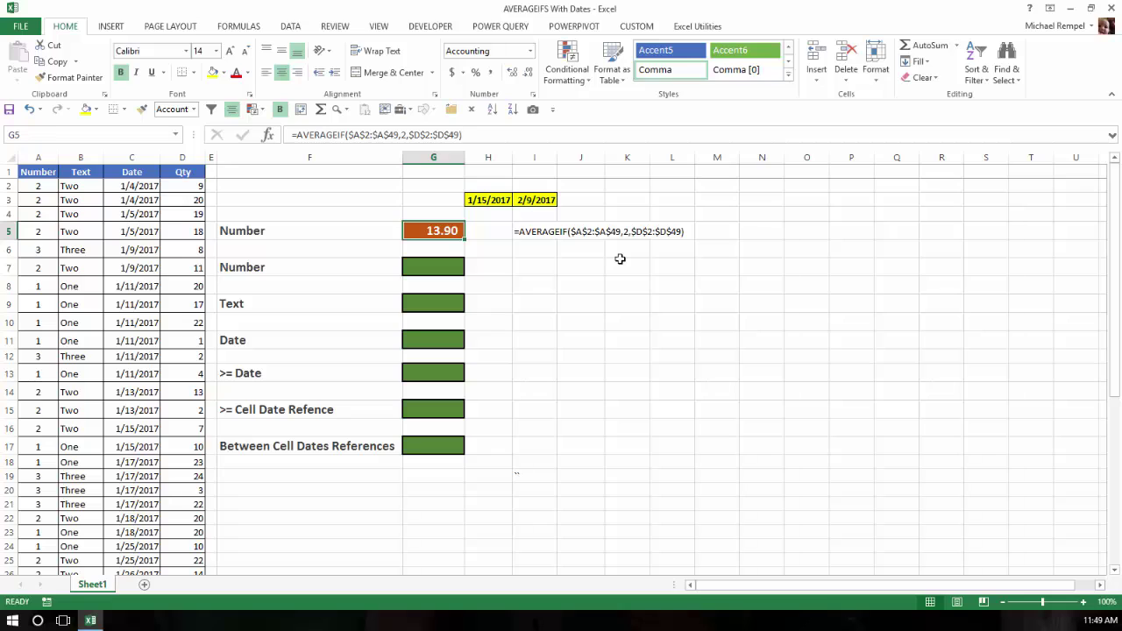
# Start an AVERAGEIFS formula in G7 with the Qty column $D$2:$D$49 as the absolute average range
pyautogui.click(441, 266)
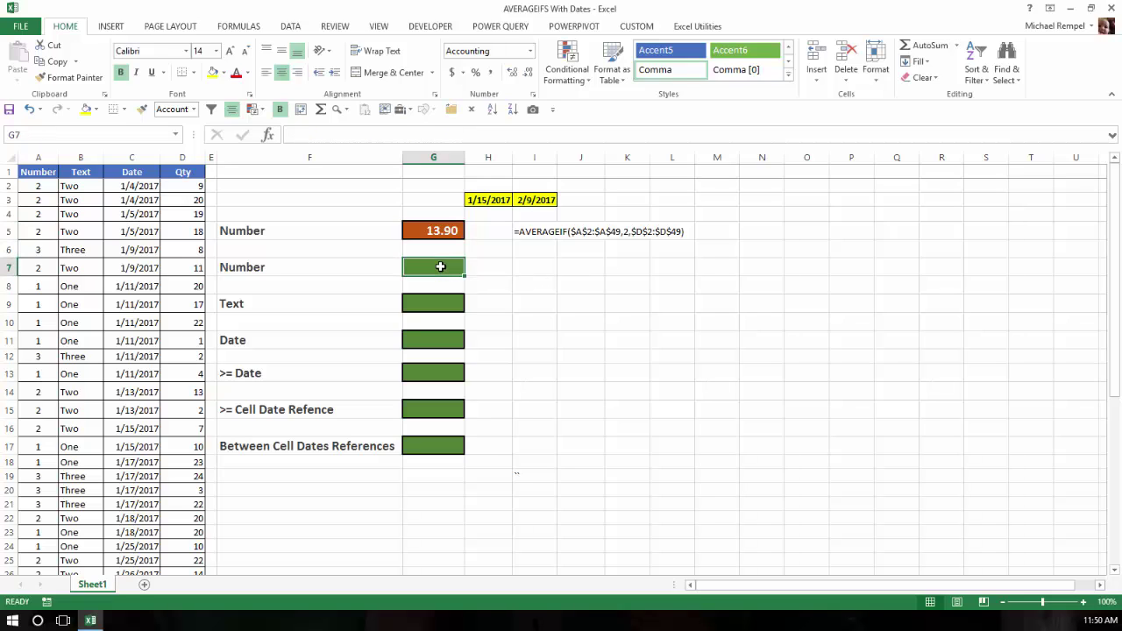
pyautogui.write('=aver')
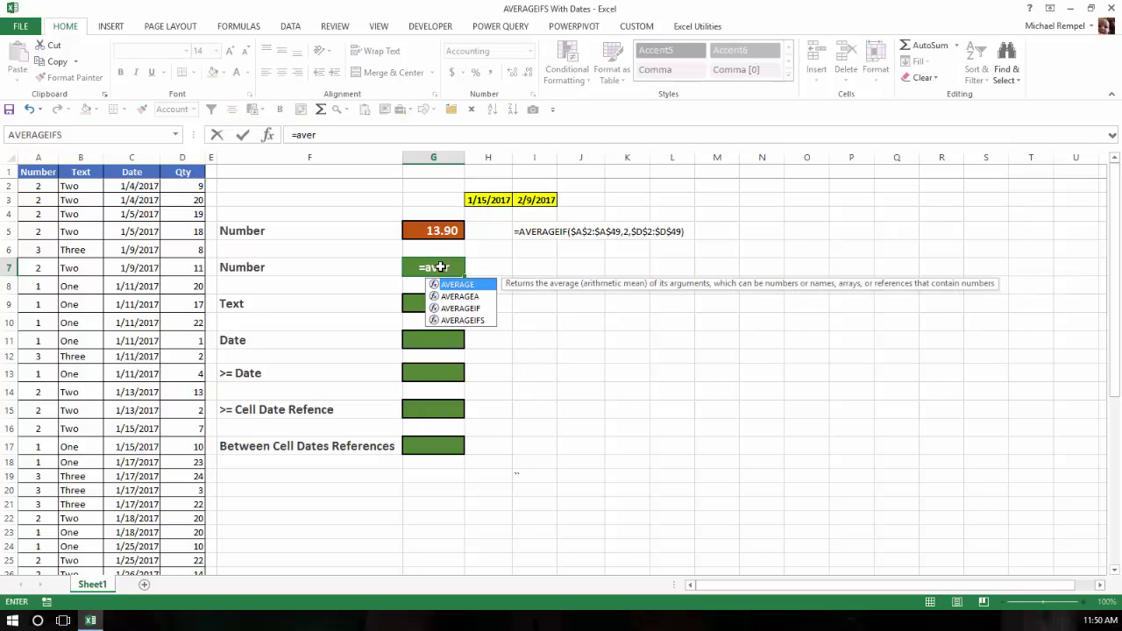
pyautogui.press('Down')
pyautogui.press('Down')
pyautogui.press('Down')
pyautogui.press('Tab')
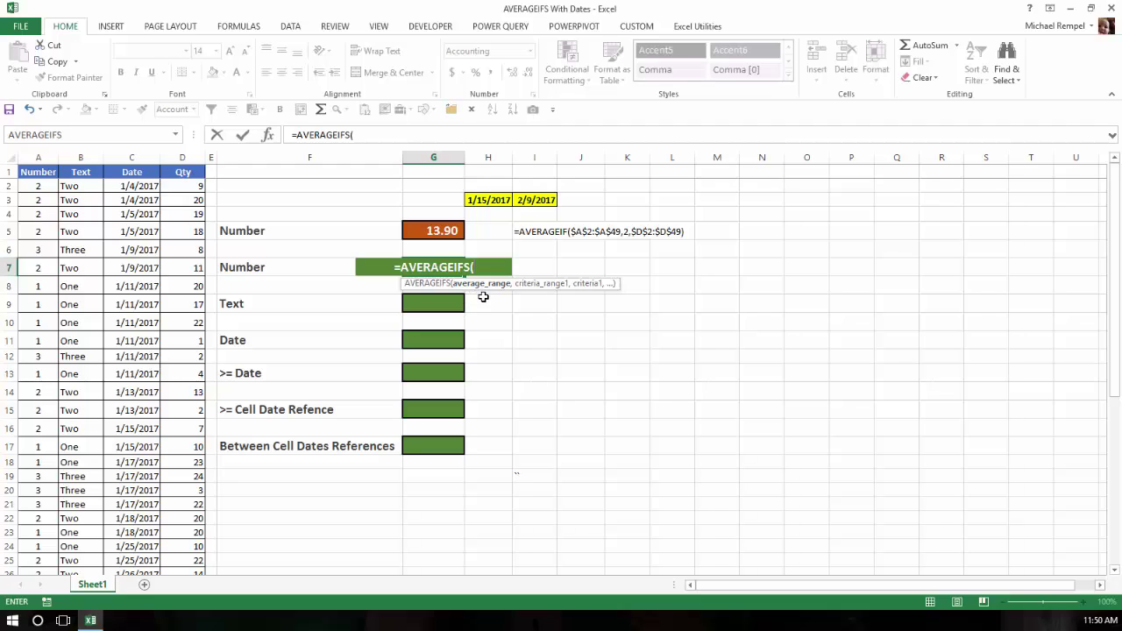
pyautogui.click(186, 186)
pyautogui.hotkey('ctrl', 'shift', 'Down')
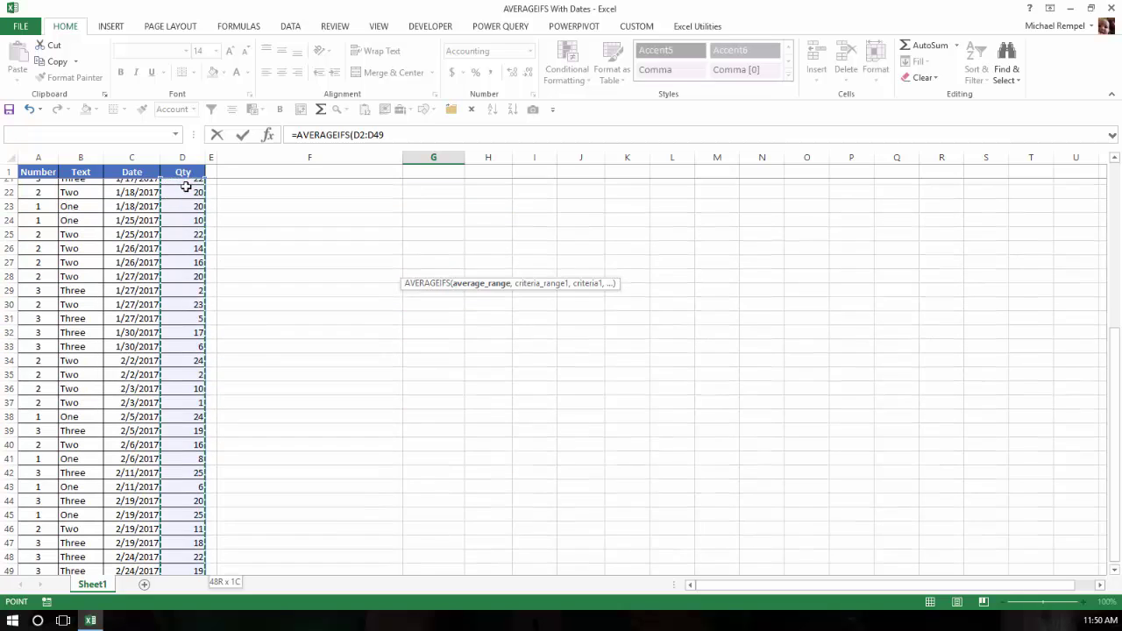
pyautogui.press('F4')
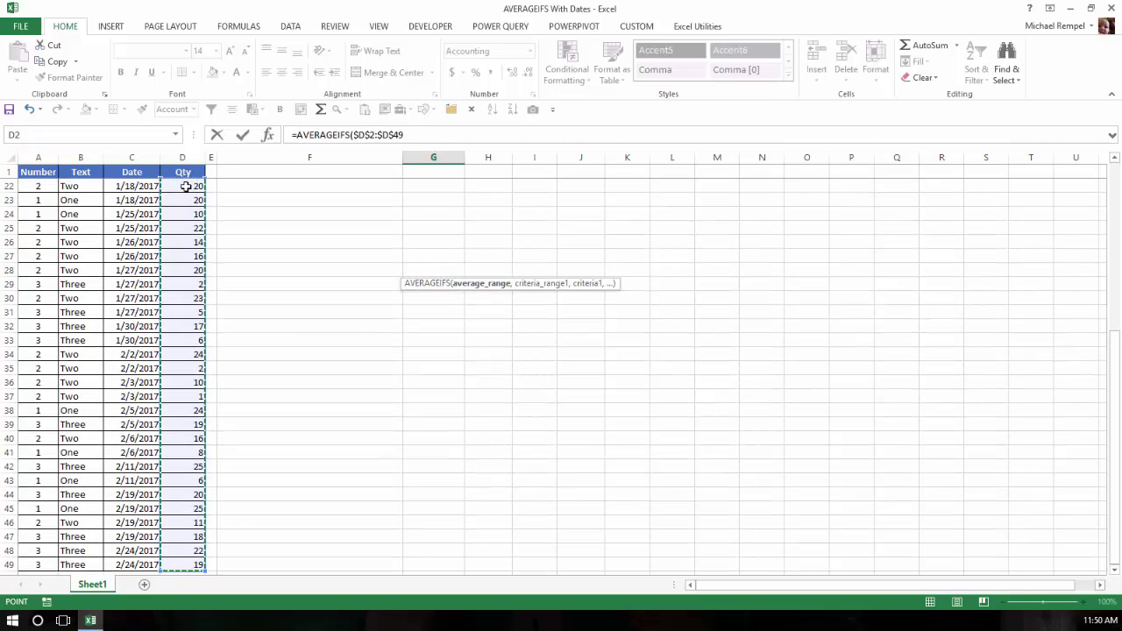
pyautogui.hotkey('ctrl', 'BackSpace')
pyautogui.write(',')
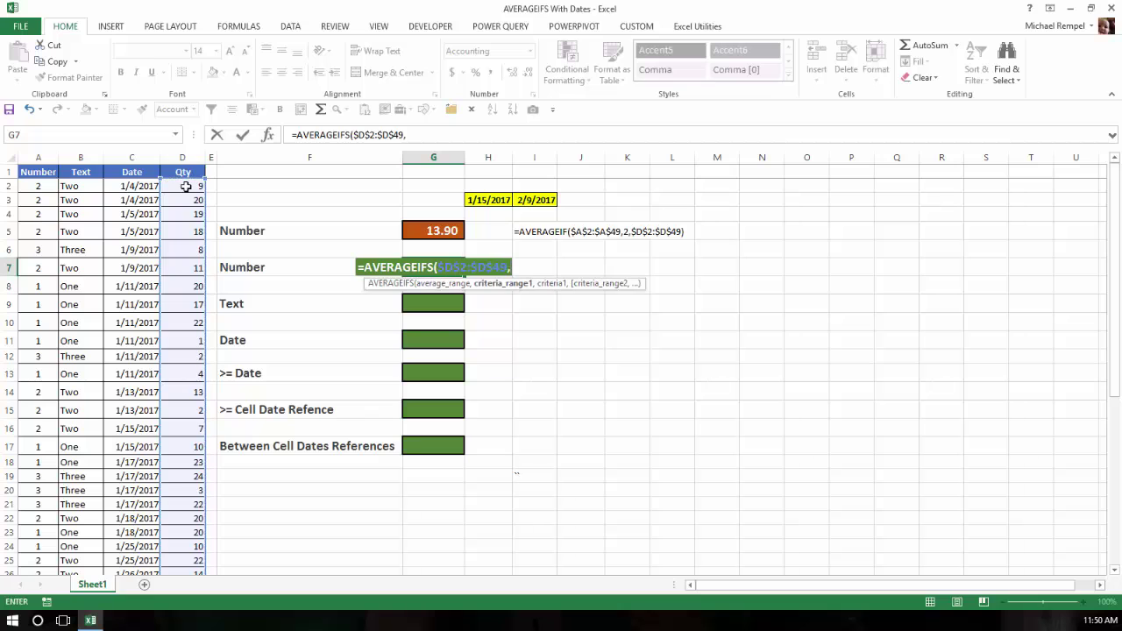
# Complete the G7 formula with the Number column $A$2:$A$49 as absolute criteria range and 2 as the criterion
pyautogui.click(40, 185)
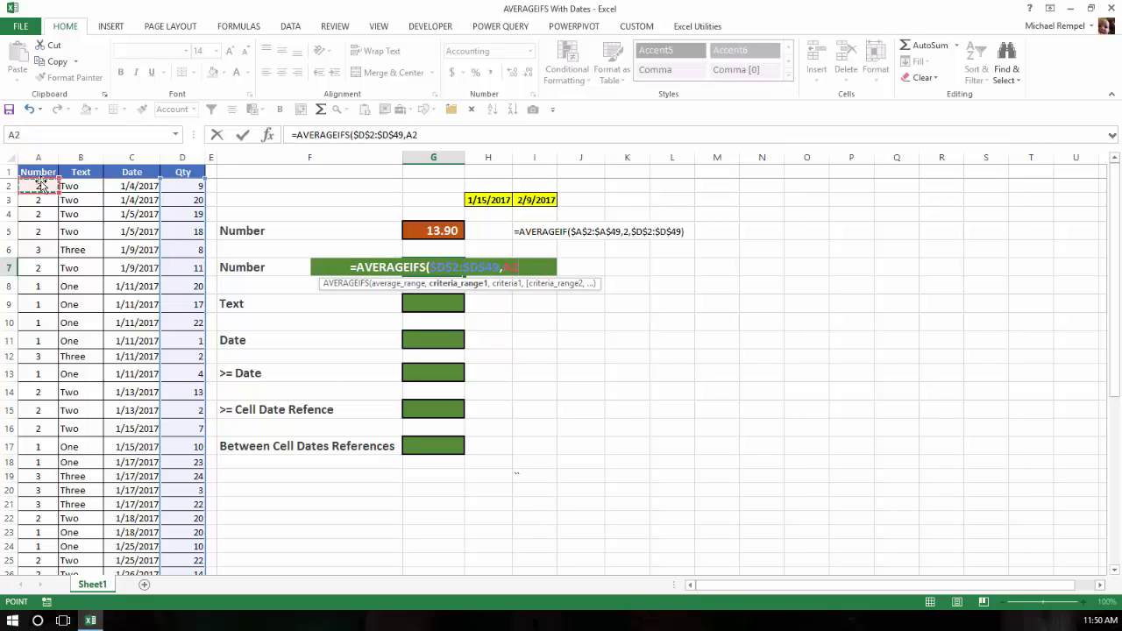
pyautogui.hotkey('ctrl', 'shift', 'Down')
pyautogui.press('F4')
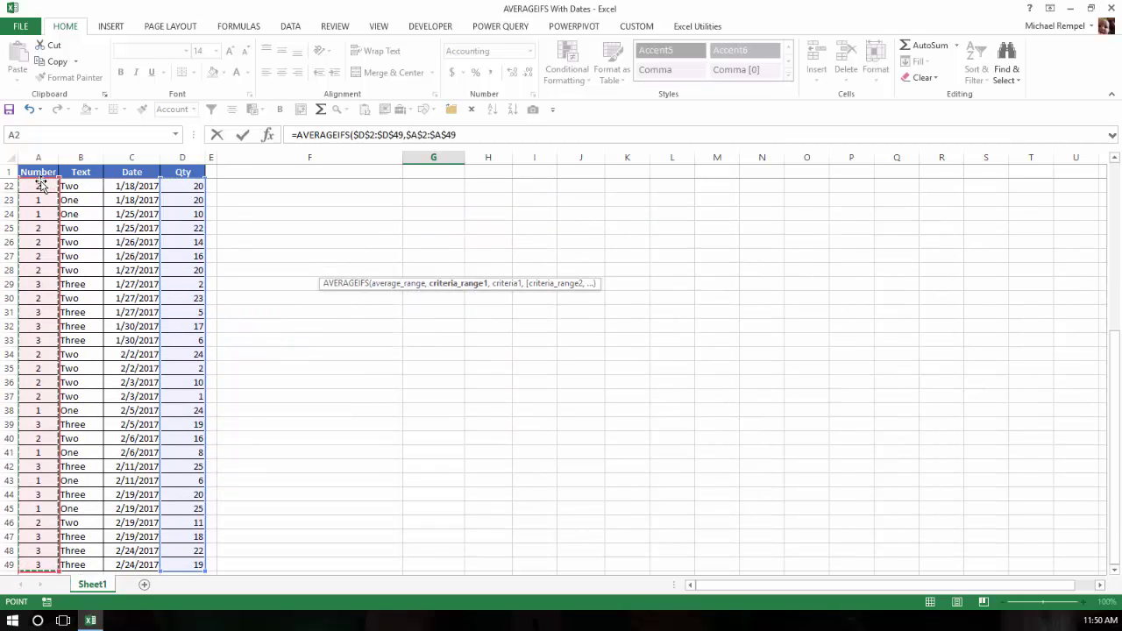
pyautogui.write(',')
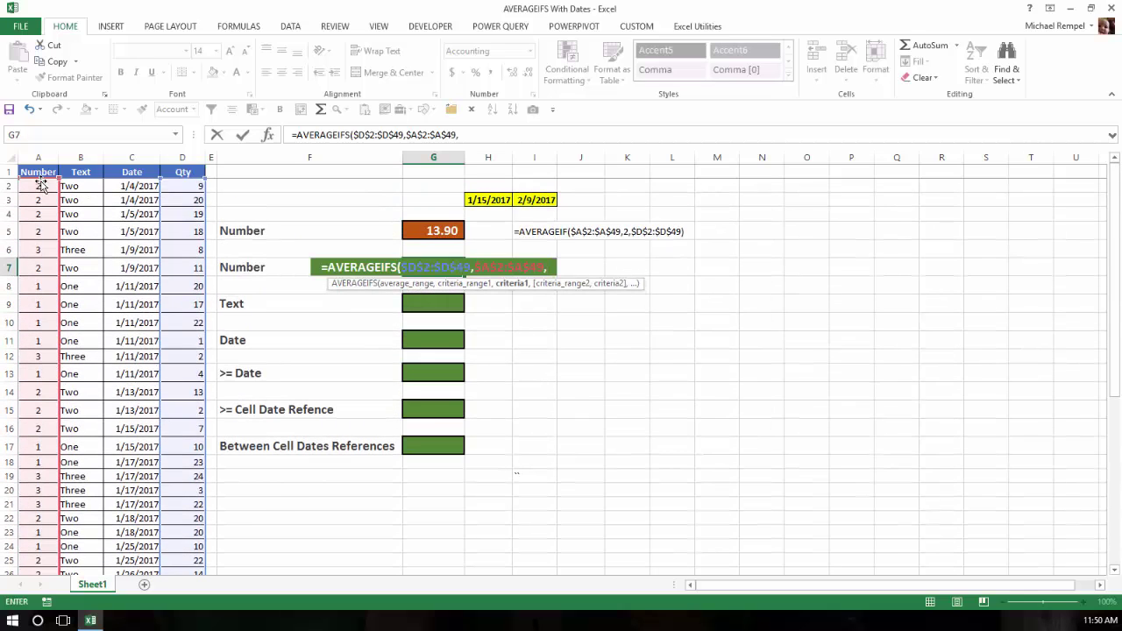
pyautogui.write('2)')
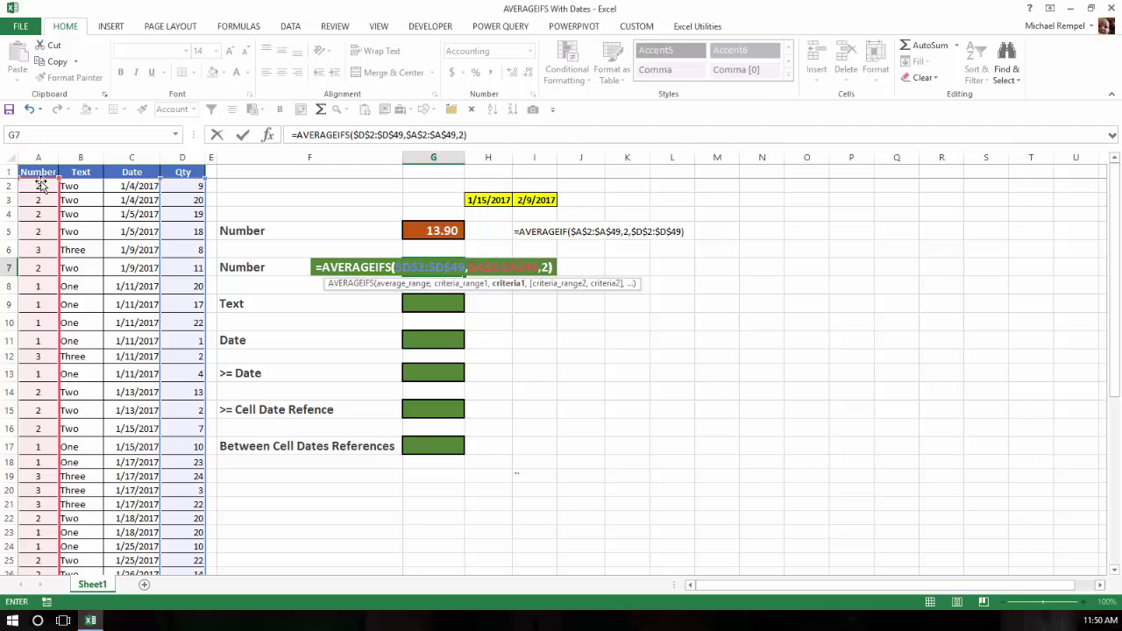
pyautogui.press('Return')
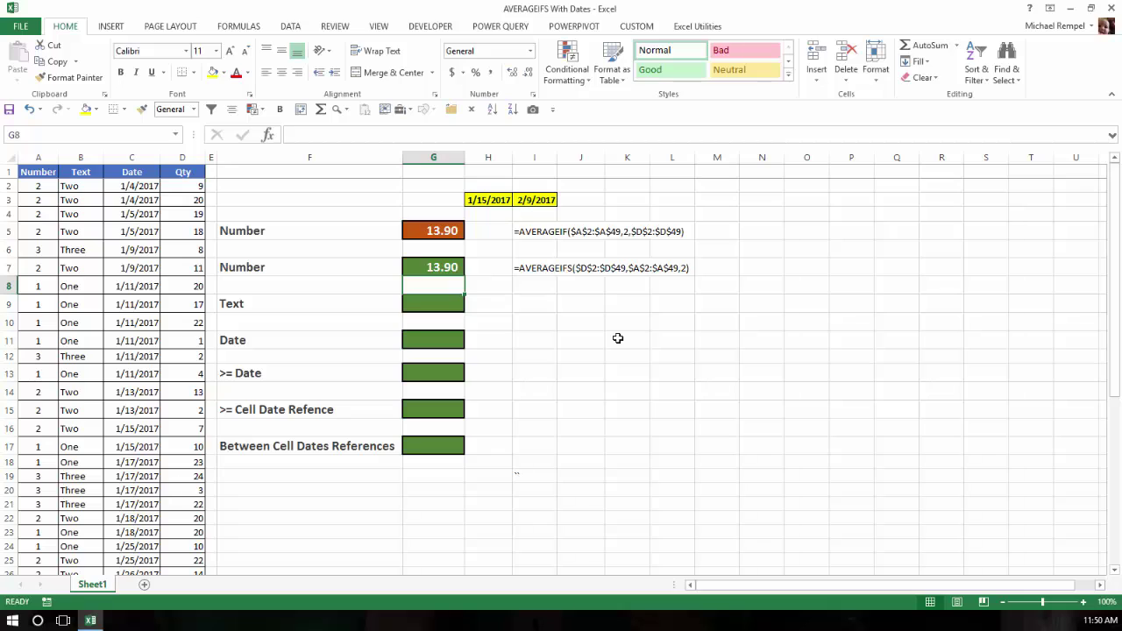
# Start an AVERAGEIFS formula in G9, the Text result cell, with the Qty cells D2:D49 as the average range
pyautogui.press('Down')
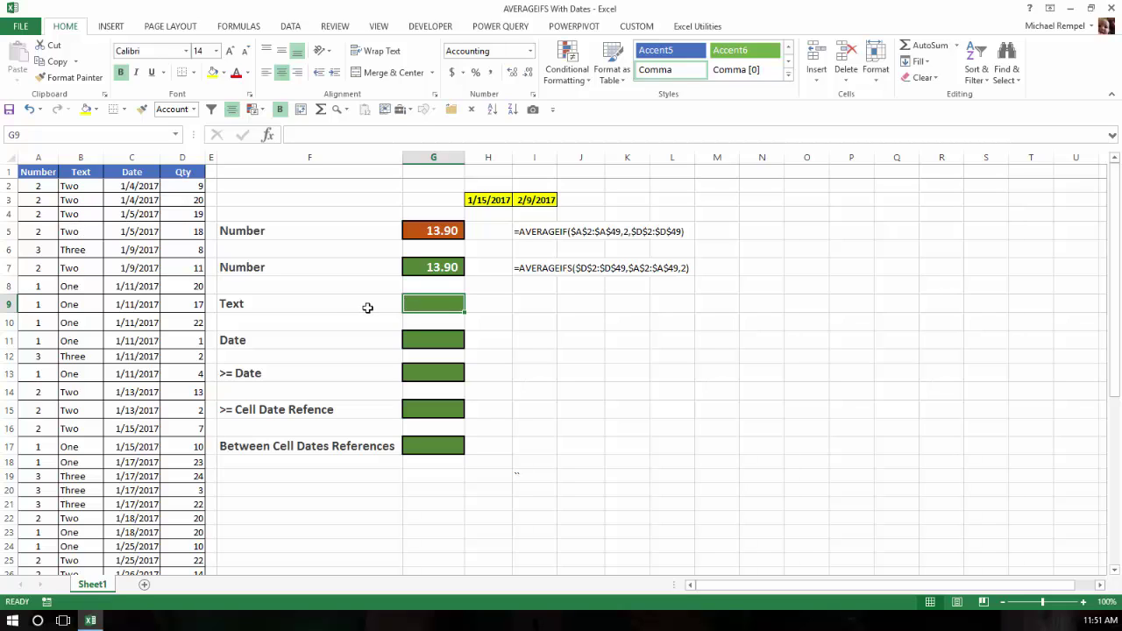
pyautogui.write('=av')
pyautogui.press('Down')
pyautogui.press('Down')
pyautogui.press('Down')
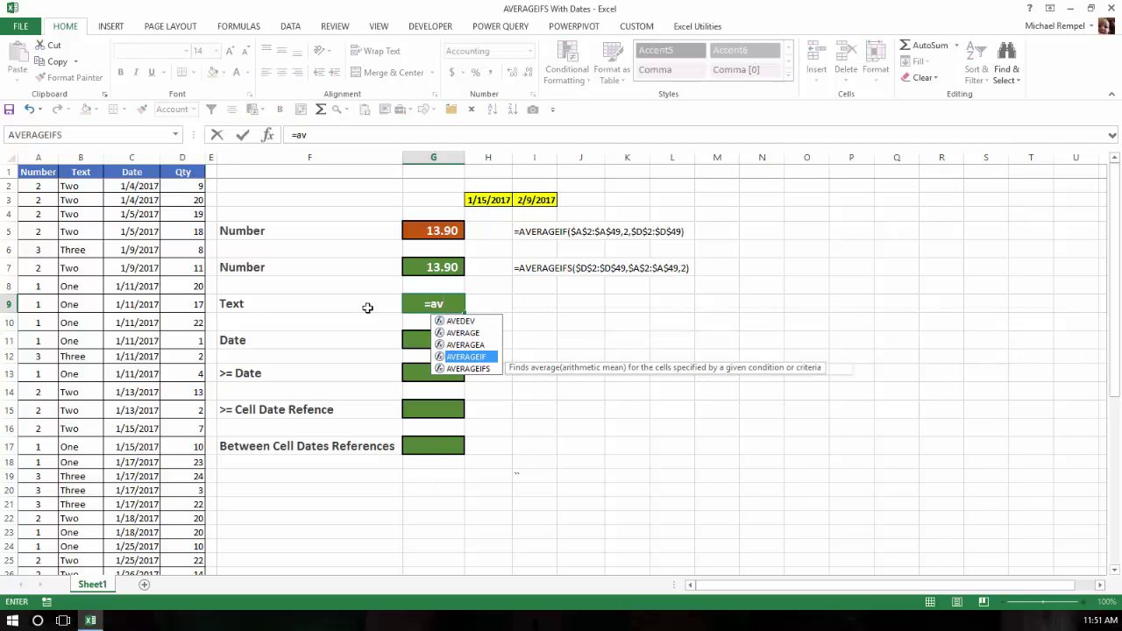
pyautogui.press('Down')
pyautogui.press('Tab')
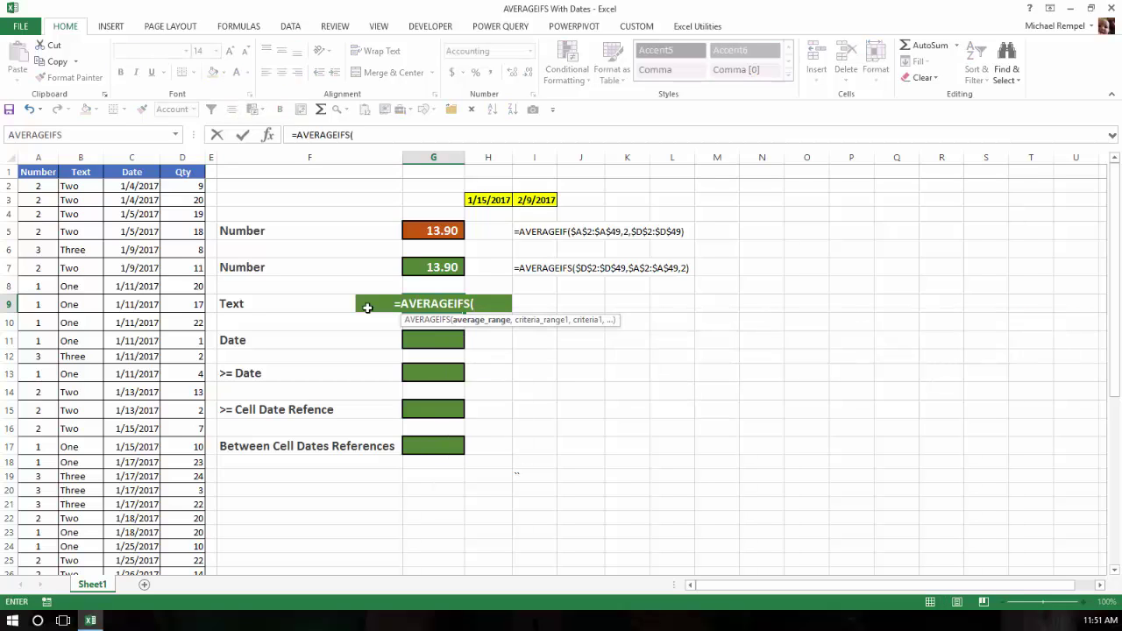
pyautogui.click(181, 187)
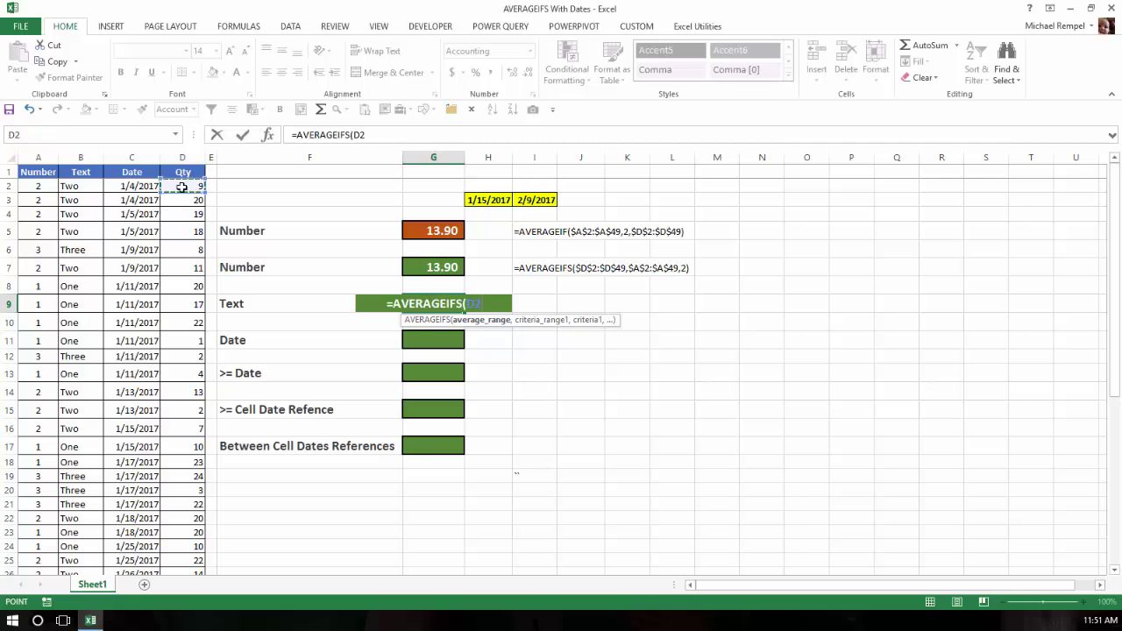
pyautogui.hotkey('ctrl', 'shift', 'Down')
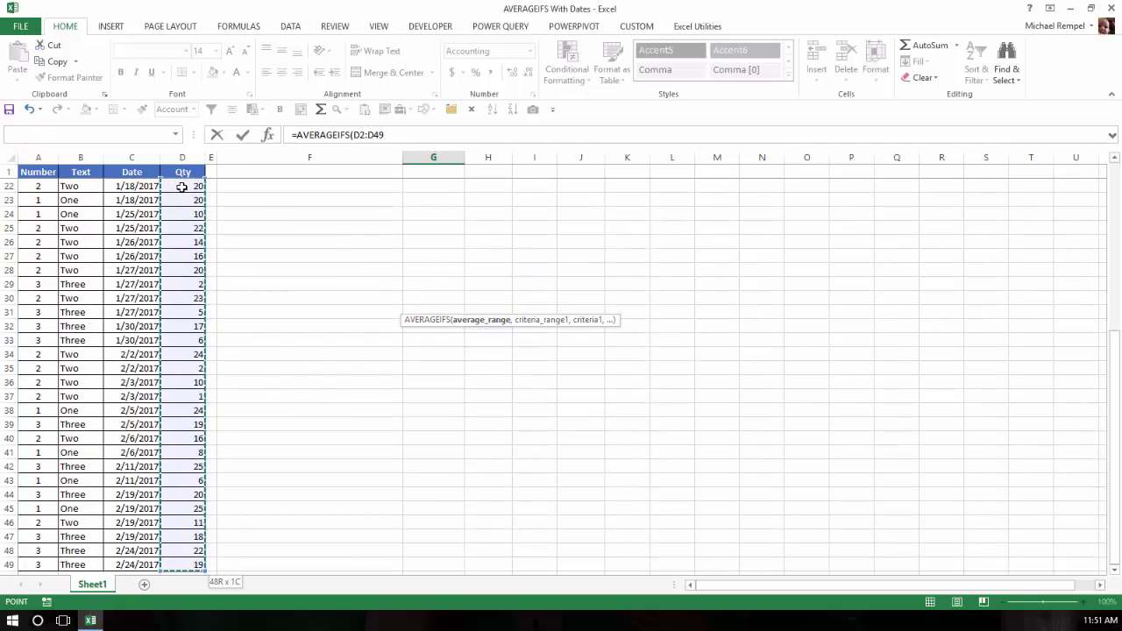
pyautogui.press('F4')
pyautogui.press('F8')
pyautogui.press('F4')
pyautogui.press('F4')
pyautogui.press('F4')
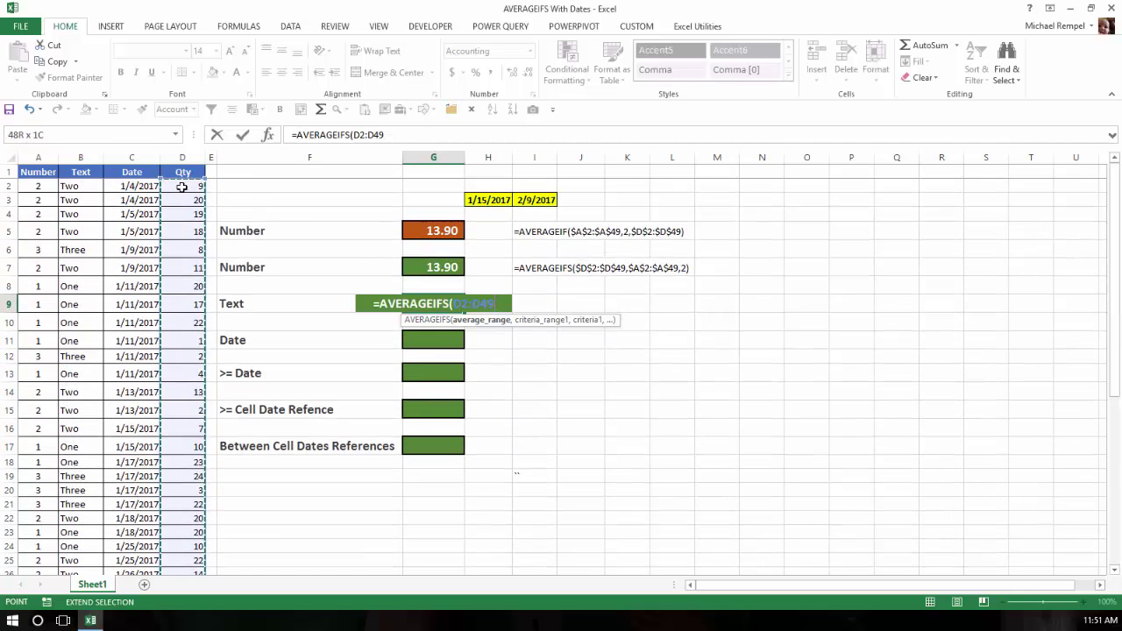
pyautogui.write(',')
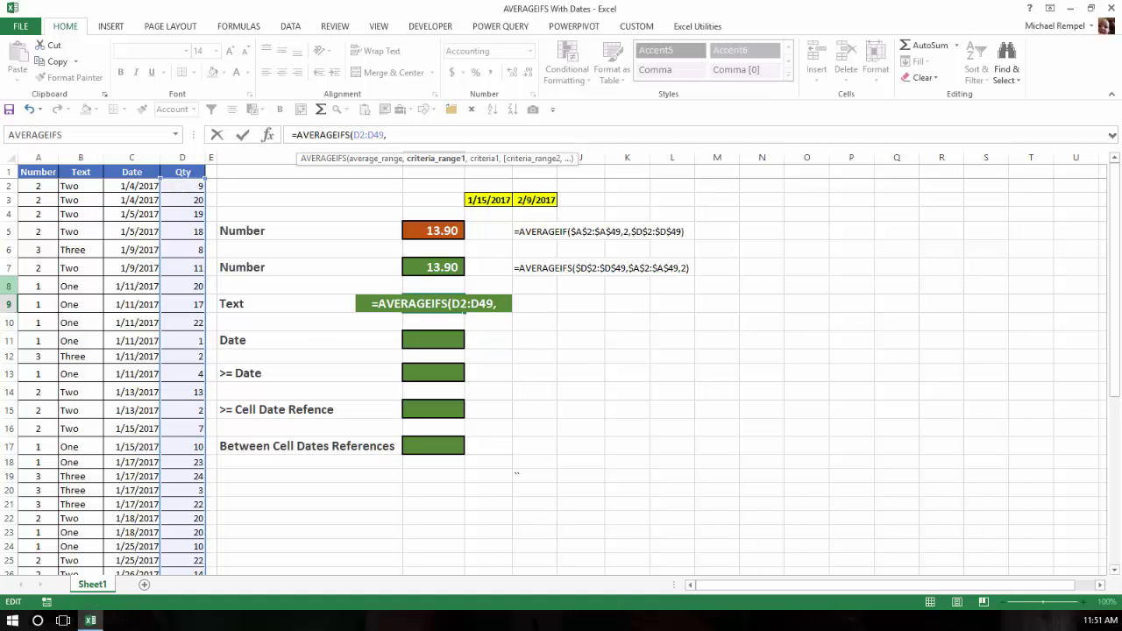
# Complete the G9 formula with the Text column $B$2:$B$49 as absolute criteria range and "Two" as the criterion
pyautogui.click(84, 187)
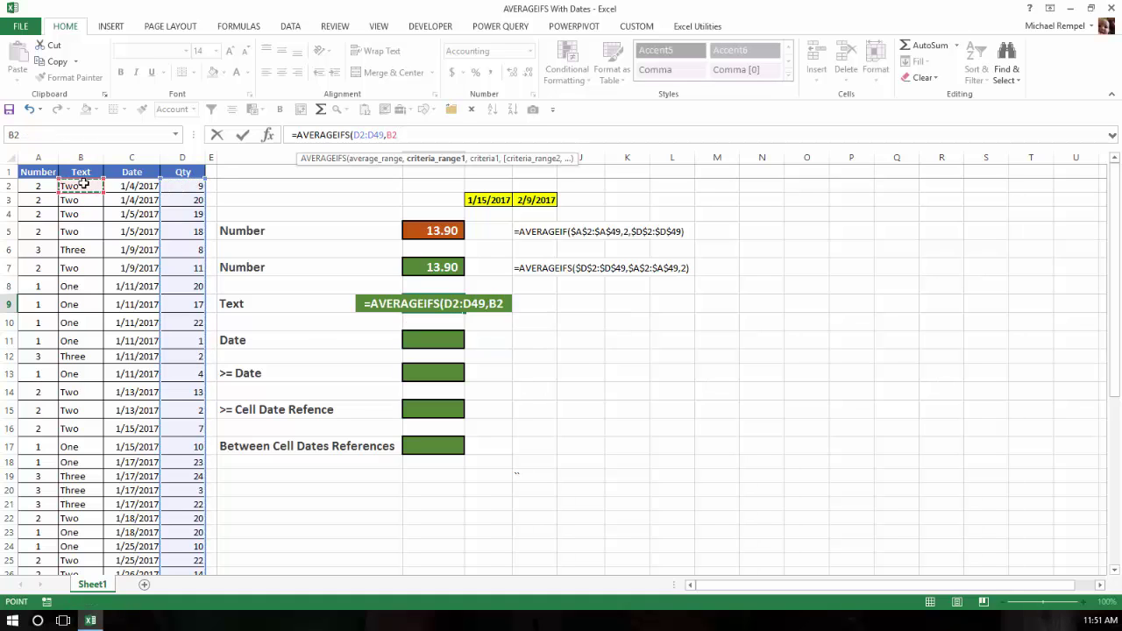
pyautogui.hotkey('ctrl', 'shift', 'Down')
pyautogui.press('F4')
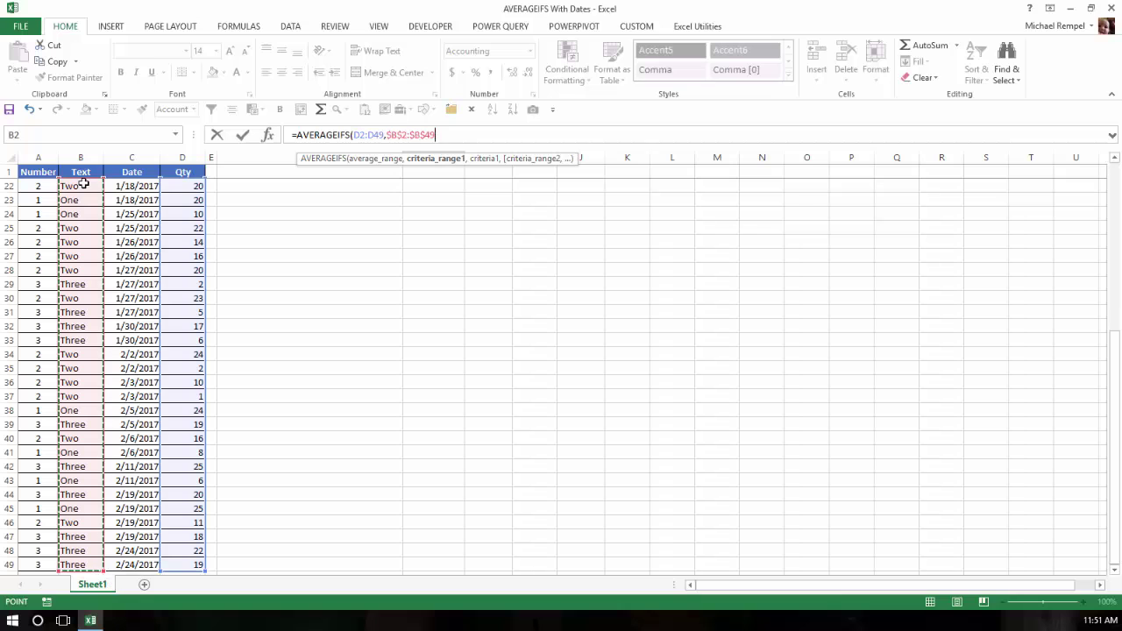
pyautogui.write(',')
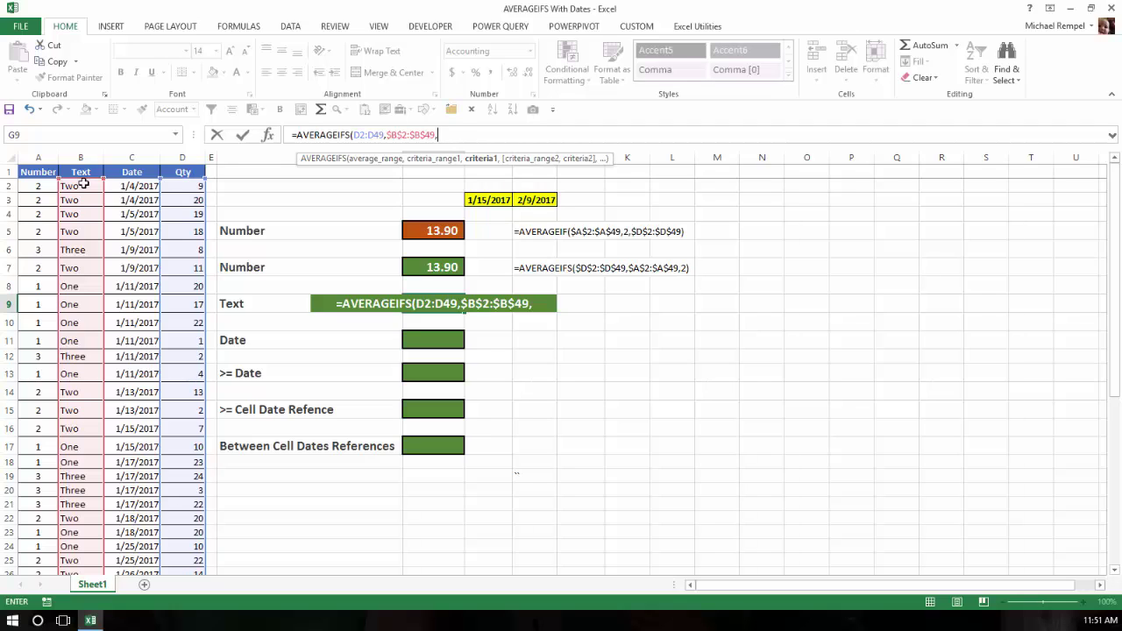
pyautogui.write('"Tw')
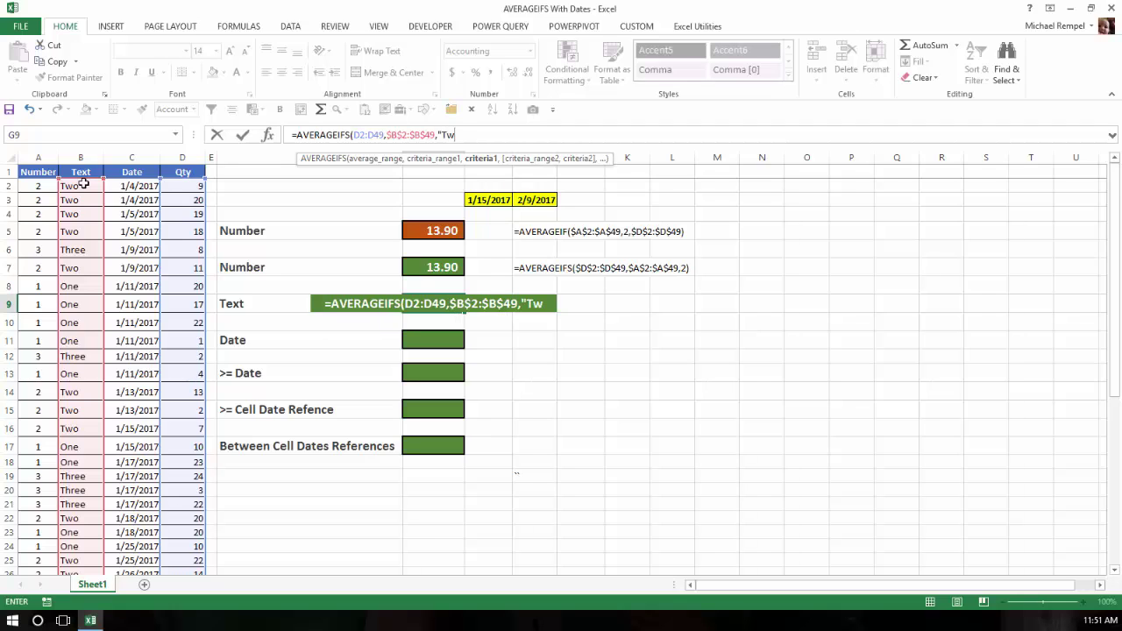
pyautogui.write('o"')
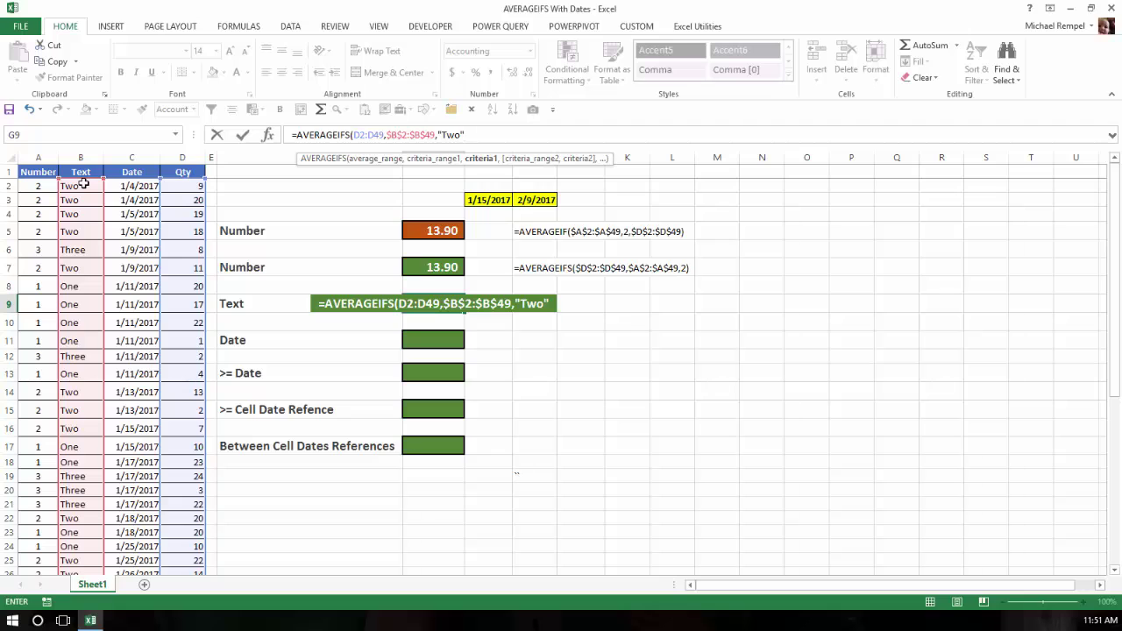
pyautogui.write(')')
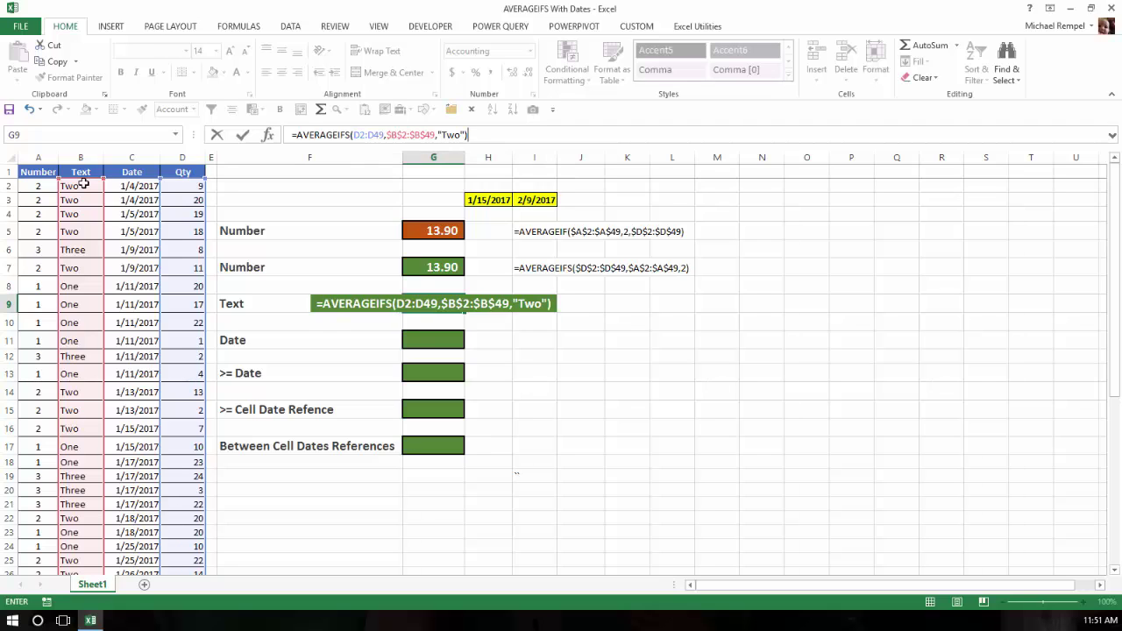
pyautogui.press('Return')
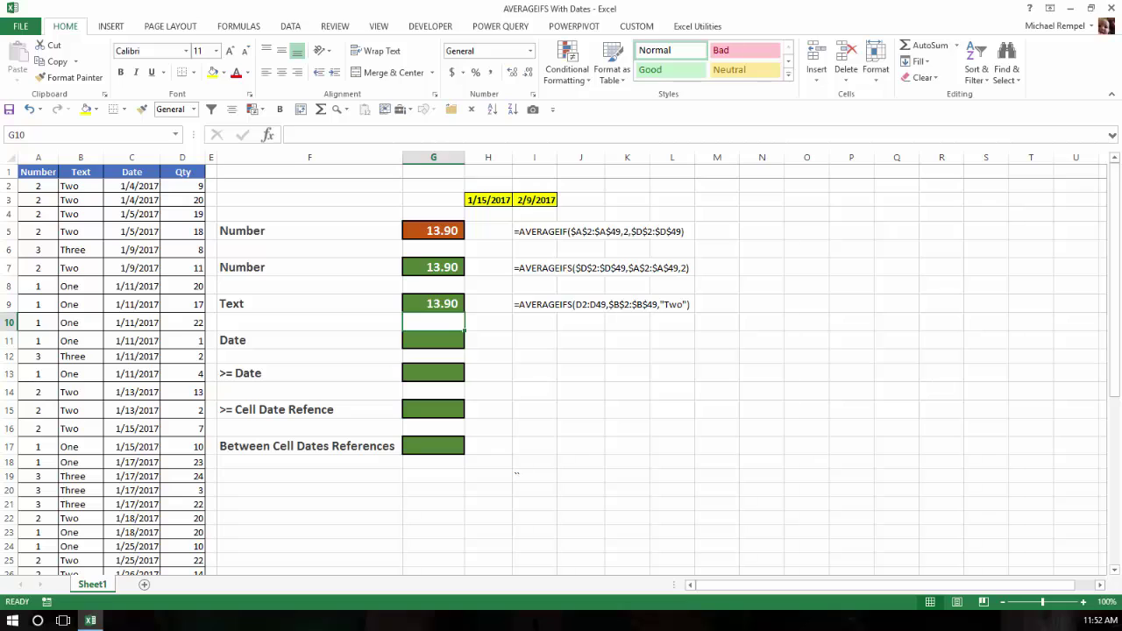
# Start an AVERAGEIFS formula in G11, the Date result cell, with the Qty column $D$2:$D$49 as the absolute average range
pyautogui.click(440, 339)
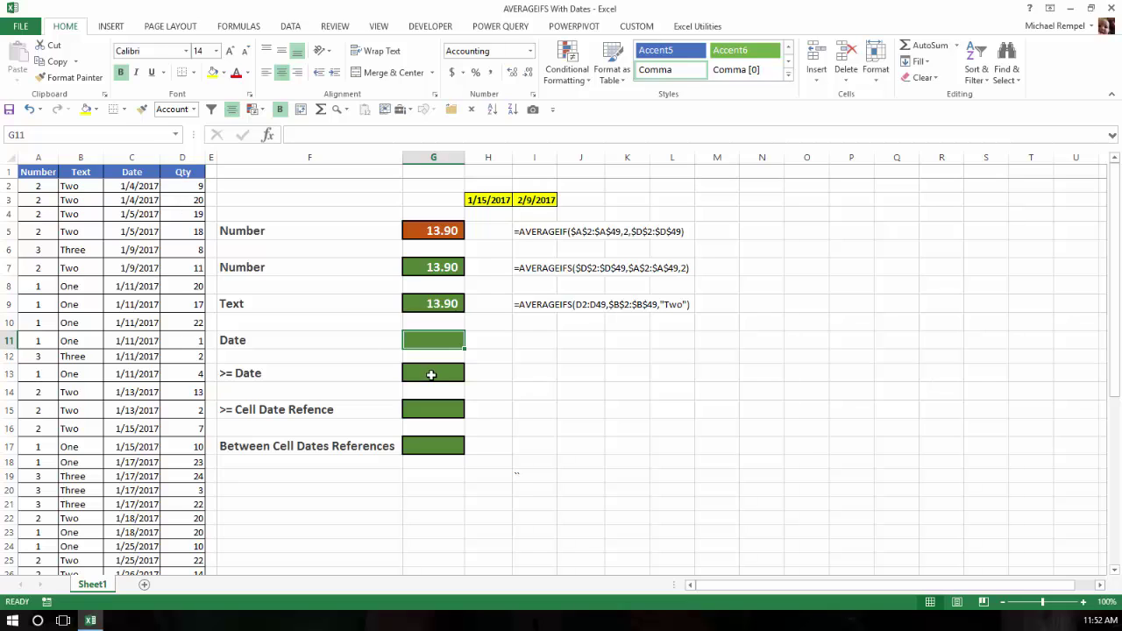
pyautogui.click(144, 213)
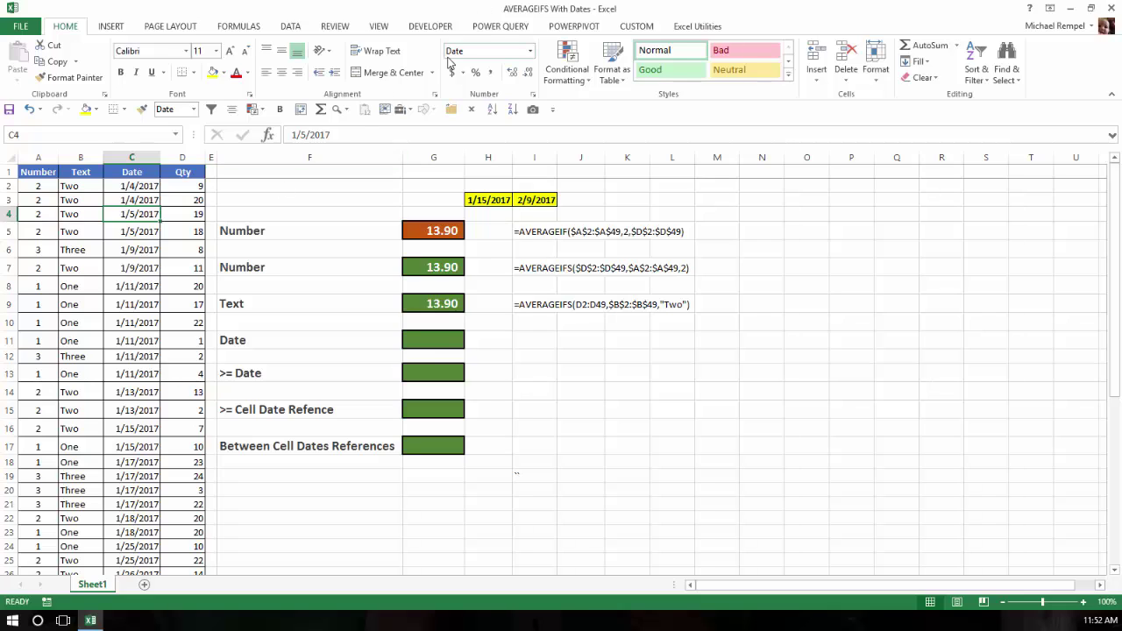
pyautogui.click(443, 339)
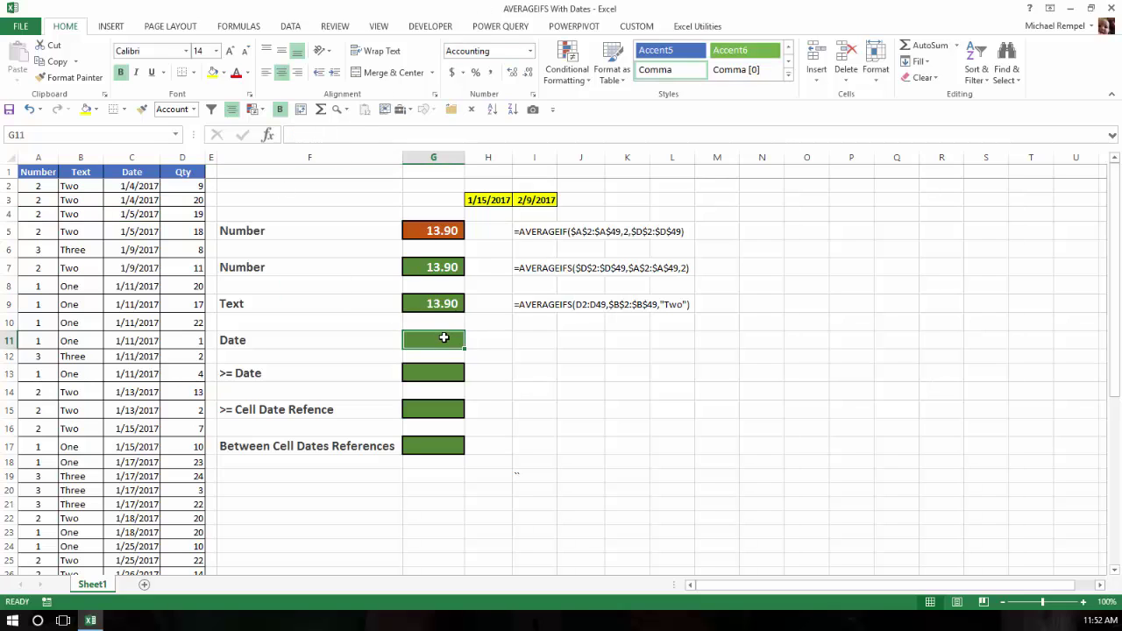
pyautogui.write('=av')
pyautogui.press('Down')
pyautogui.press('Down')
pyautogui.press('Down')
pyautogui.press('Down')
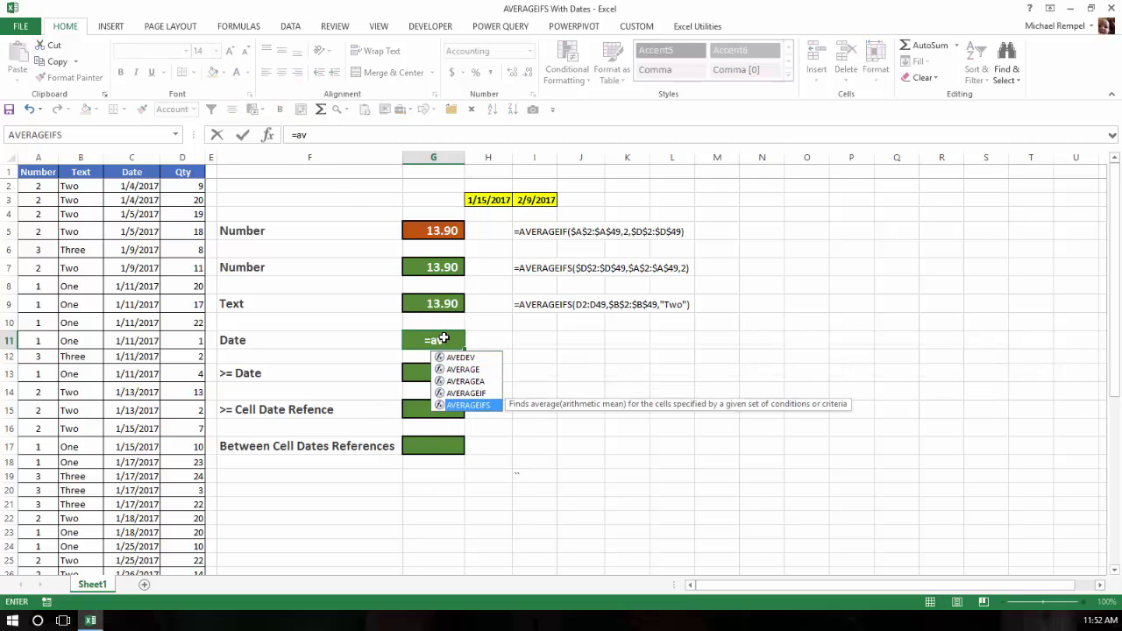
pyautogui.press('Tab')
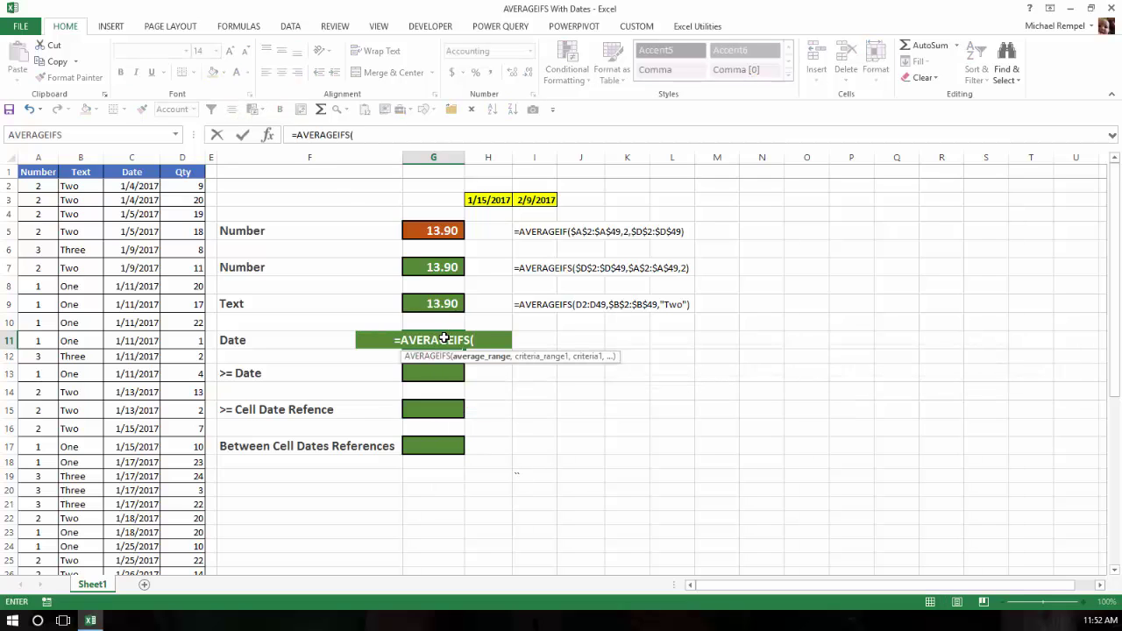
pyautogui.click(183, 182)
pyautogui.hotkey('ctrl', 'shift', 'Down')
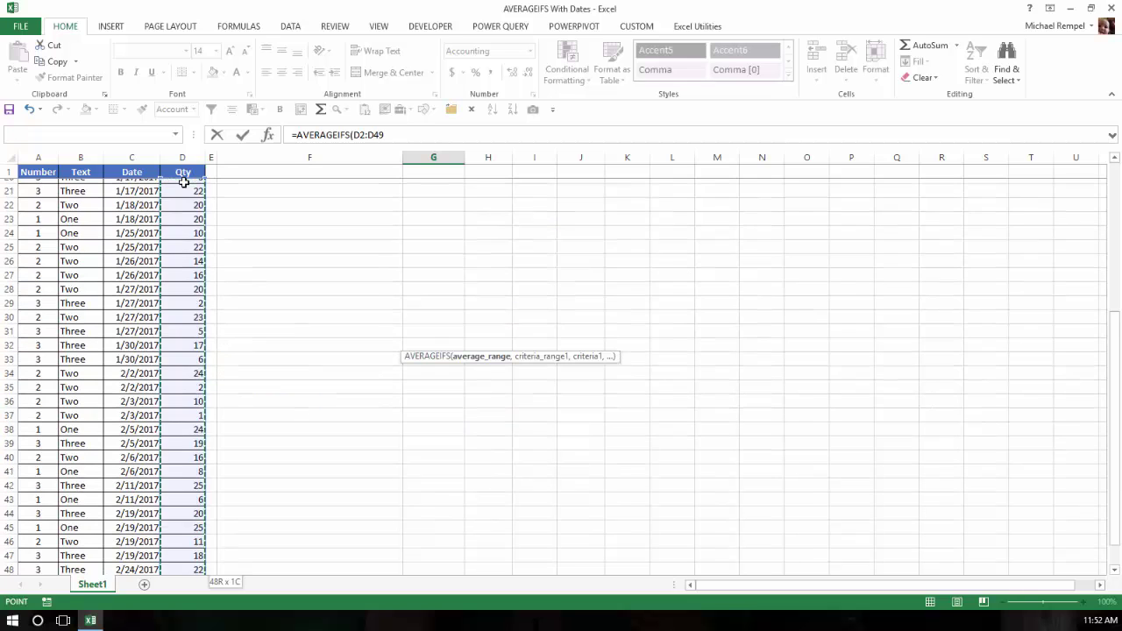
pyautogui.press('F4')
pyautogui.write(',')
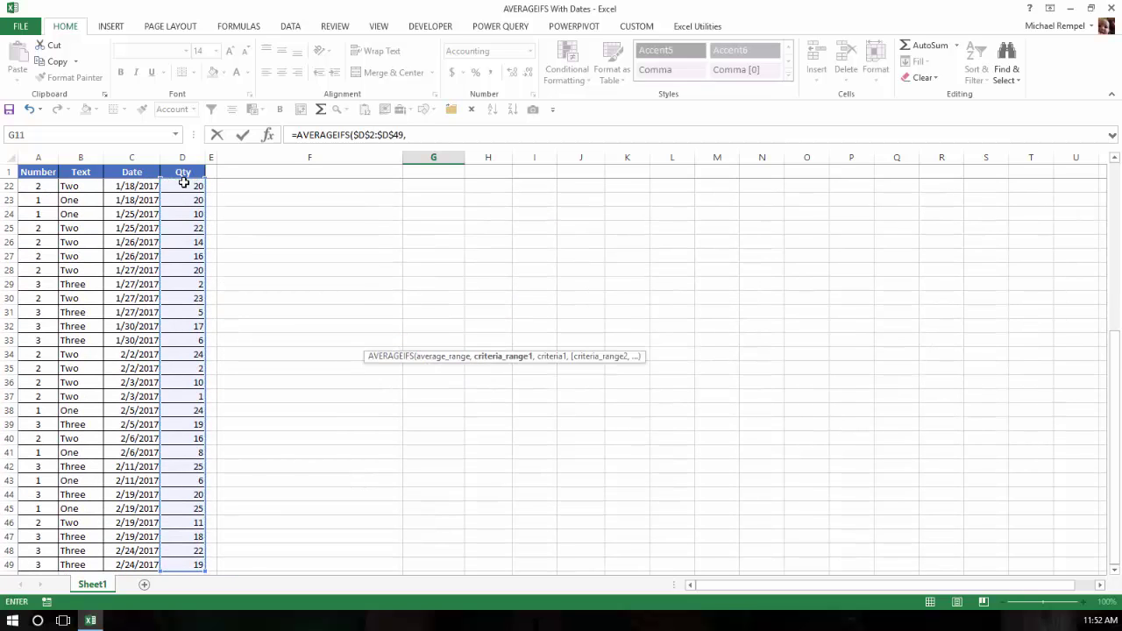
# Complete the G11 formula with the Date column $C$2:$C$49 as absolute criteria range and "1/11/2017" as the criterion
pyautogui.scroll(7, 184, 183)
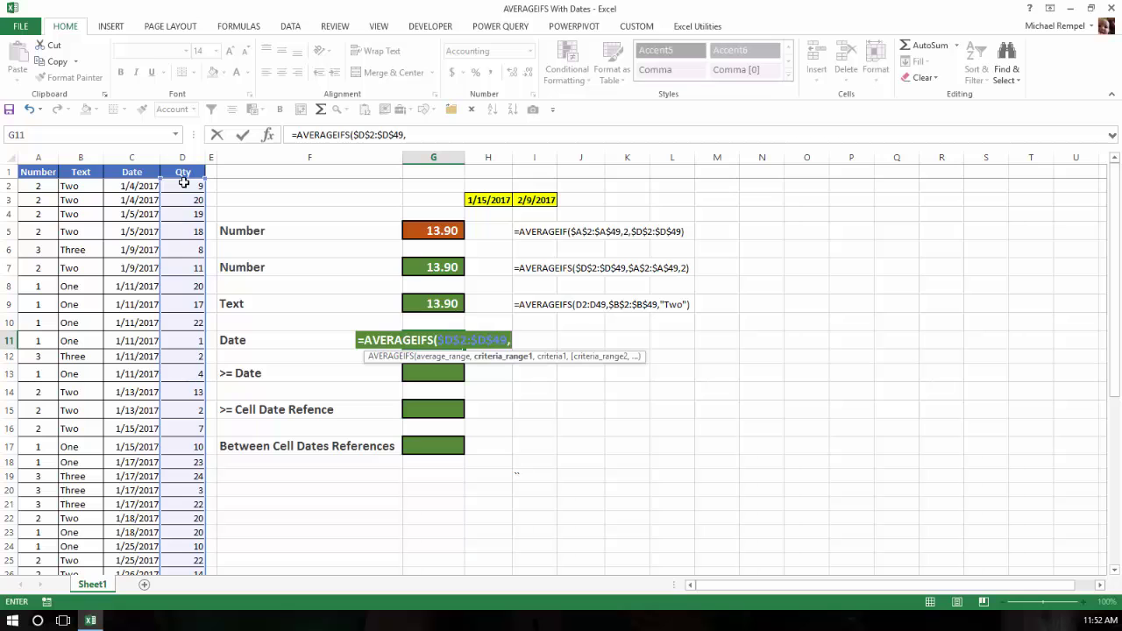
pyautogui.click(128, 186)
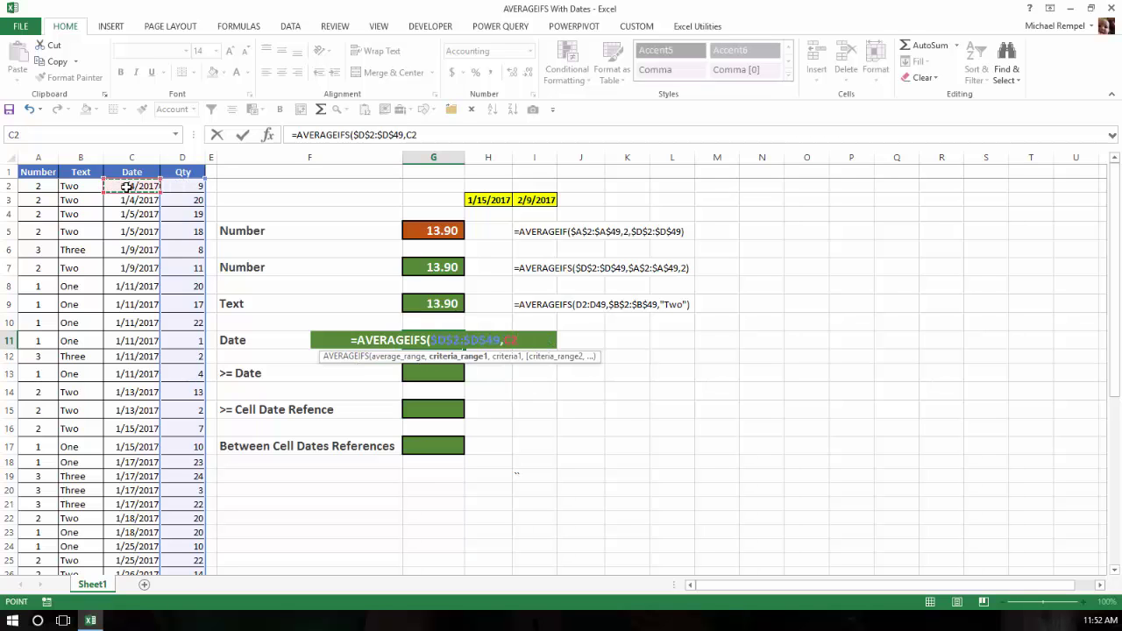
pyautogui.hotkey('ctrl', 'shift', 'Down')
pyautogui.press('F4')
pyautogui.write(',')
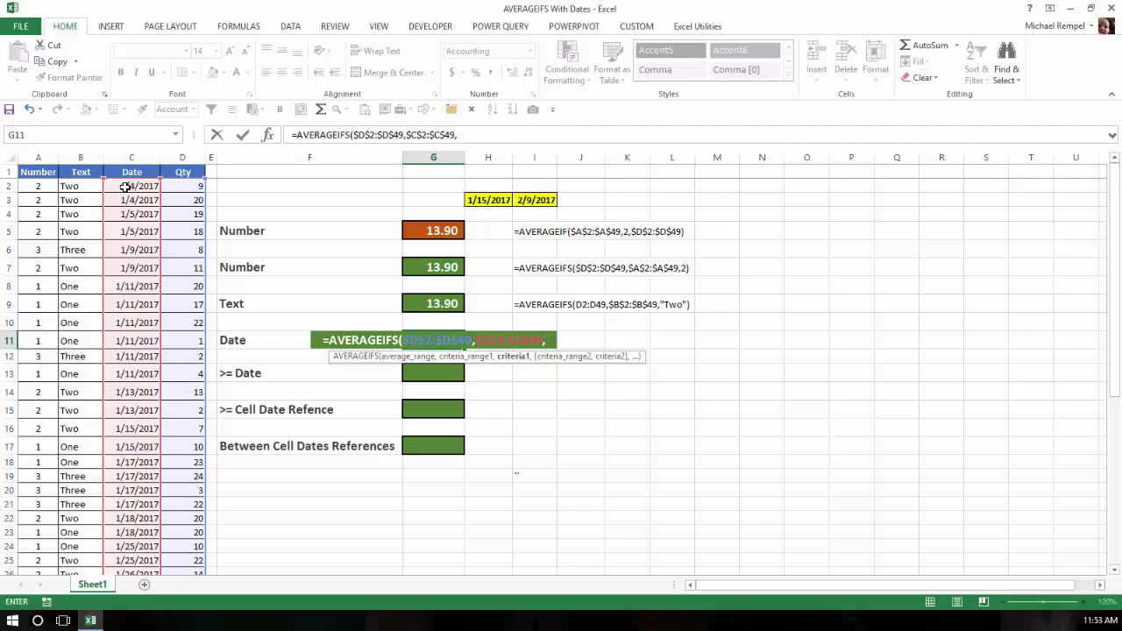
pyautogui.write('"')
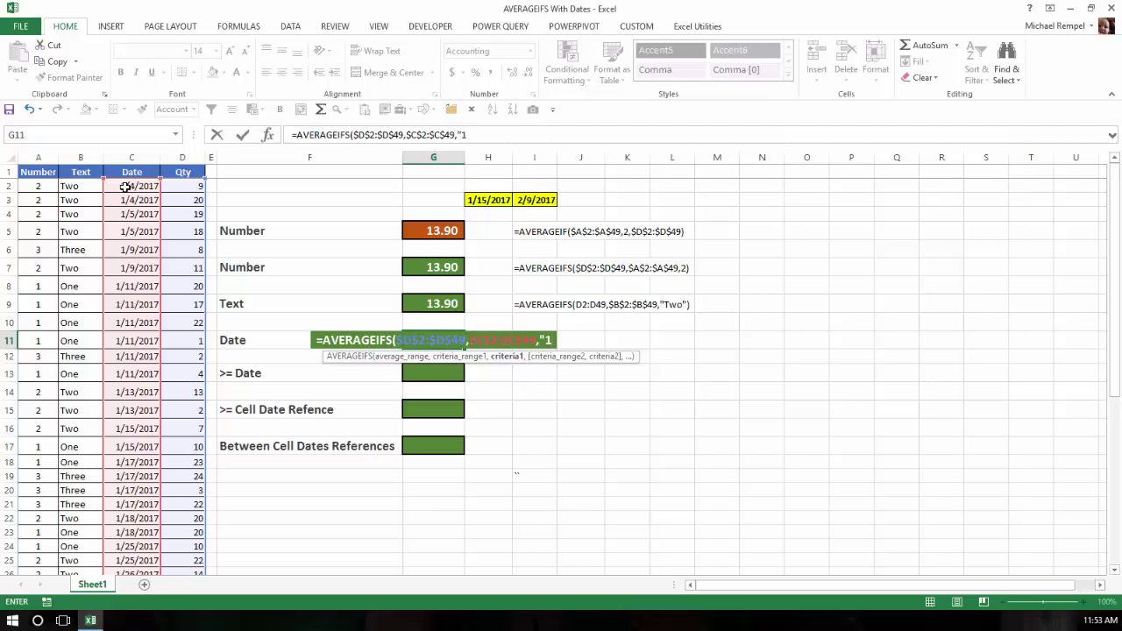
pyautogui.write('1/11/2')
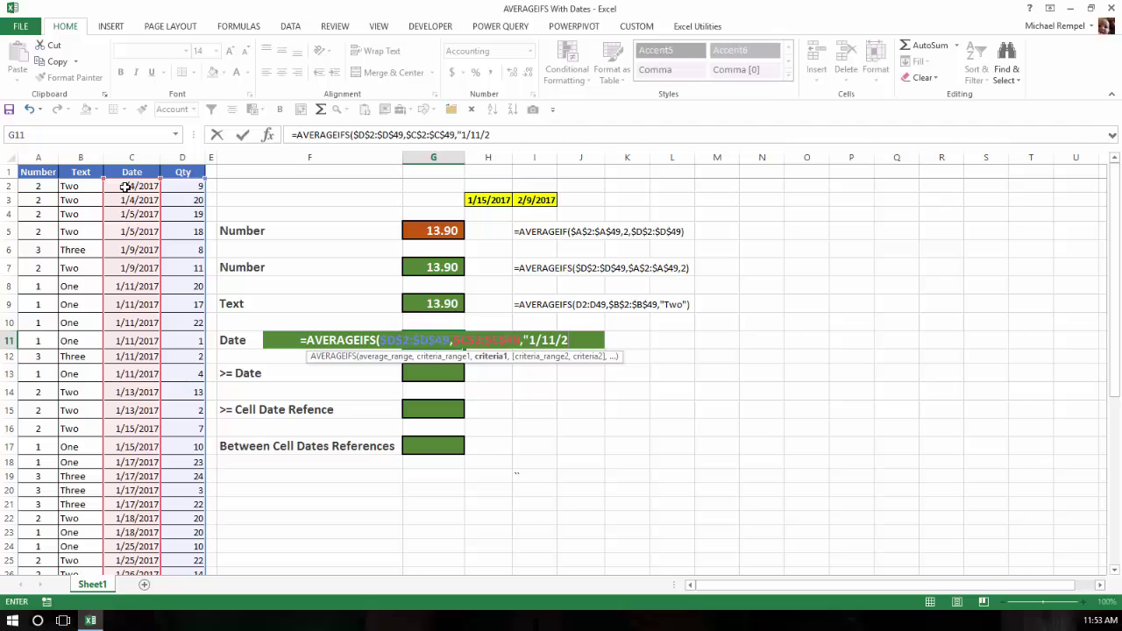
pyautogui.write('017"')
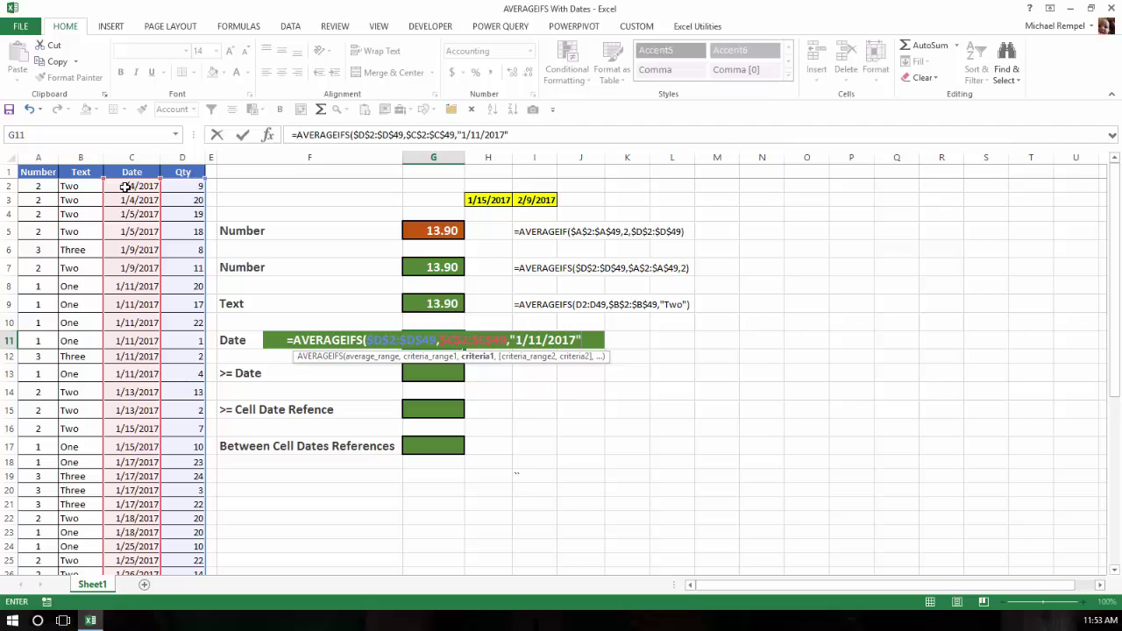
pyautogui.write(')')
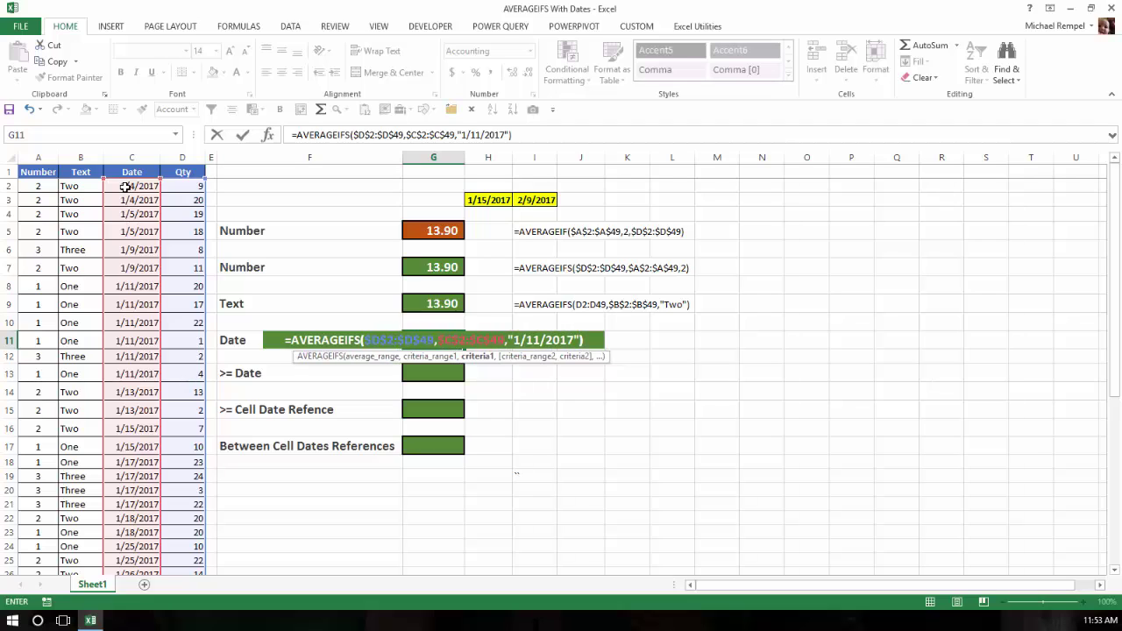
pyautogui.press('Return')
# Copy the G11 formula into G13, the >= Date result cell
pyautogui.press('Up')
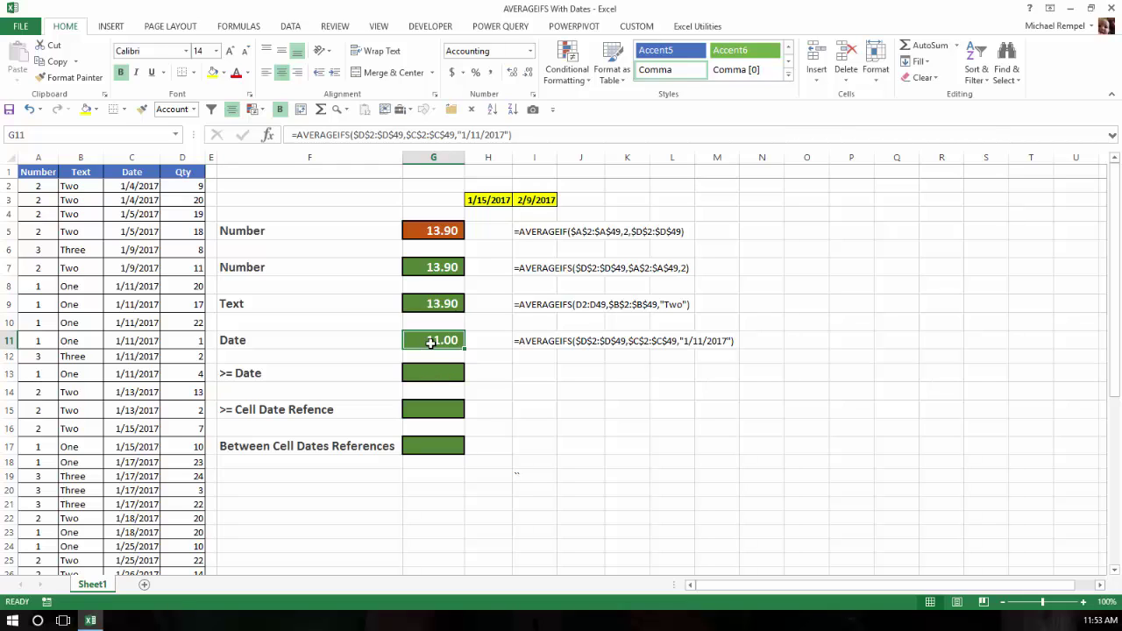
pyautogui.hotkey('ctrl', 'c')
pyautogui.press('Down')
pyautogui.press('Down')
pyautogui.press('Return')
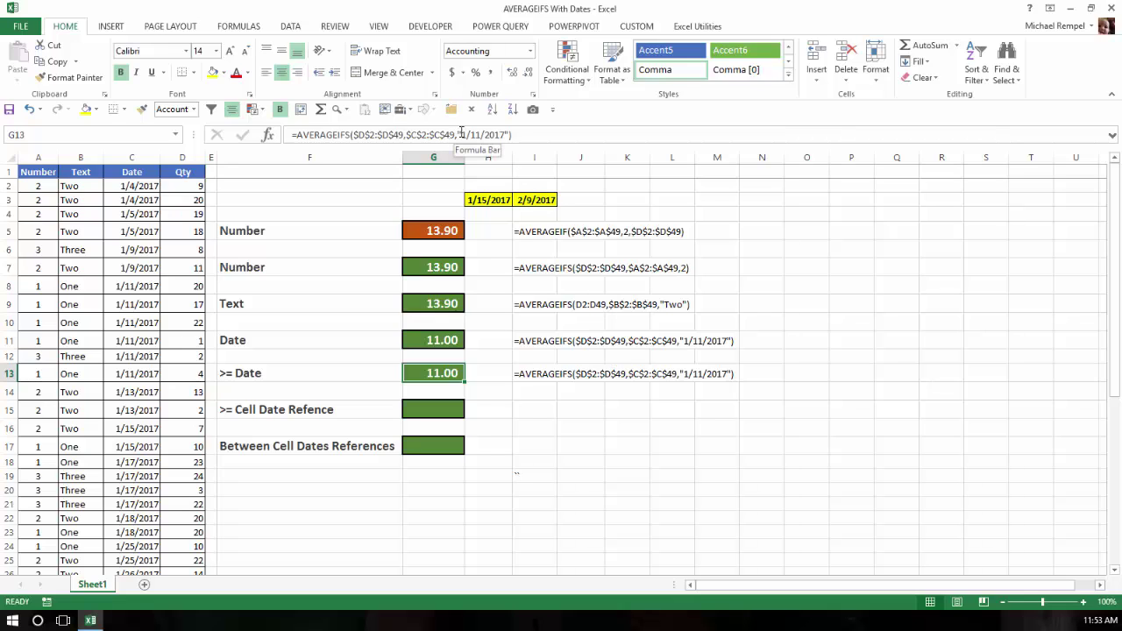
# Change the criterion in the G13 formula to ">=1/11/2017"
pyautogui.click(460, 134)
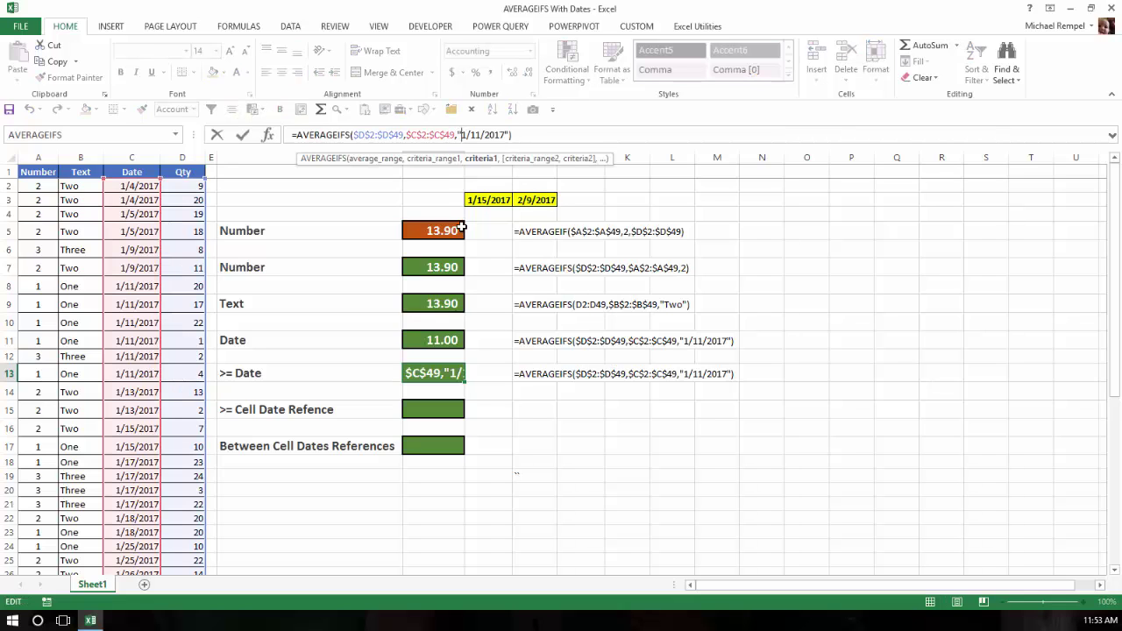
pyautogui.write('>=')
pyautogui.press('Return')
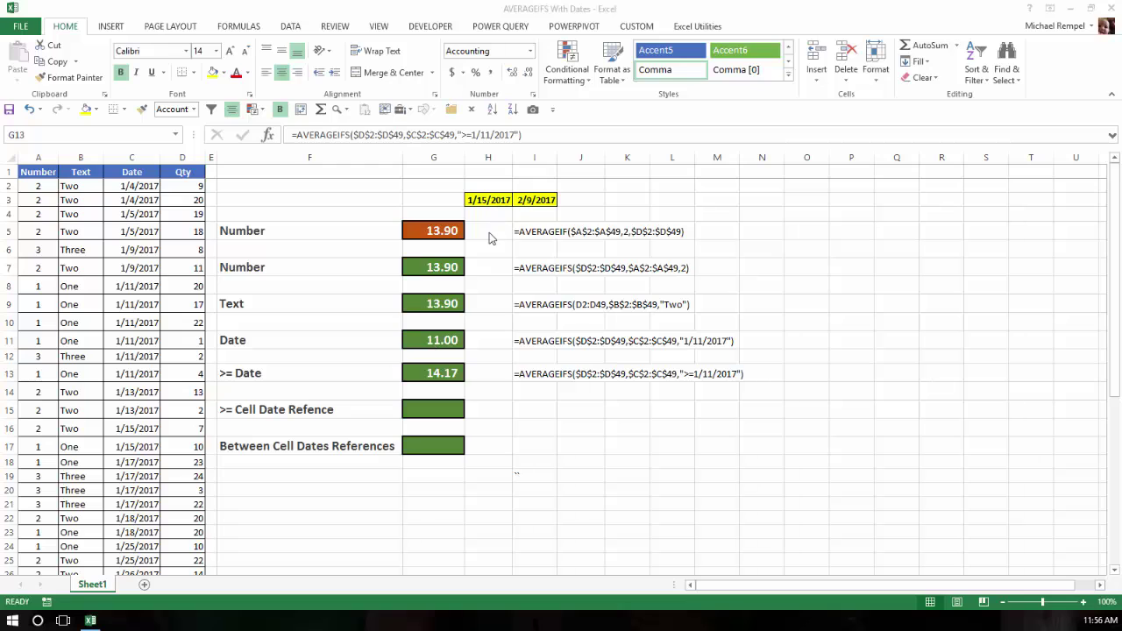
# Start an AVERAGEIFS formula in G15, the >= cell date reference result, with the Qty column $D$2:$D$49 as the absolute average range
pyautogui.click(421, 410)
pyautogui.write('=av')
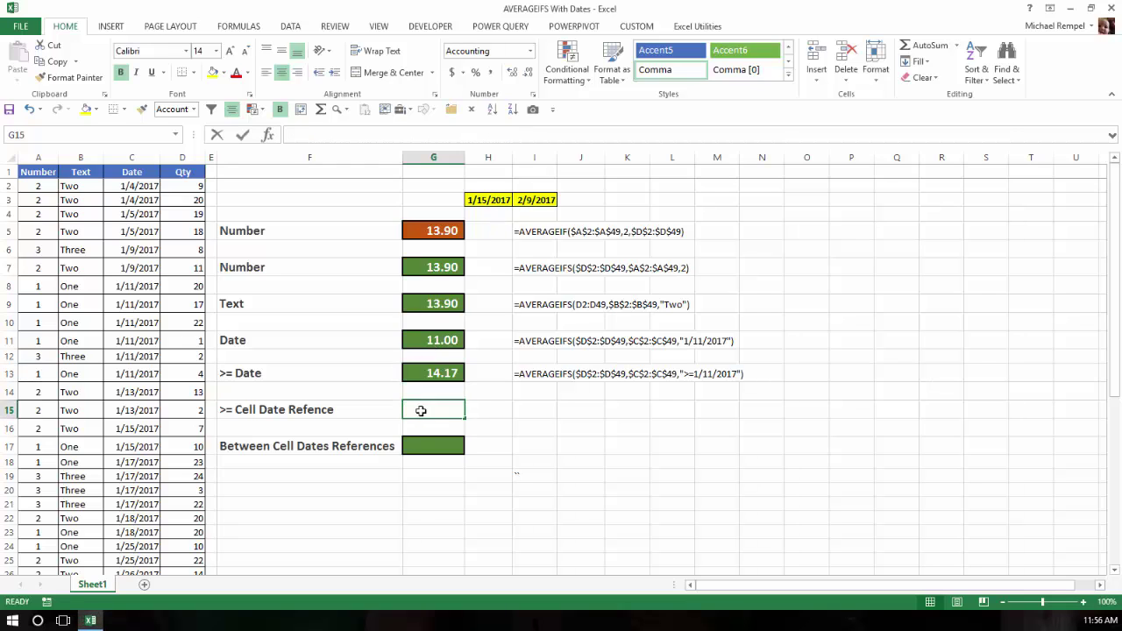
pyautogui.press('Down')
pyautogui.press('Down')
pyautogui.press('Down')
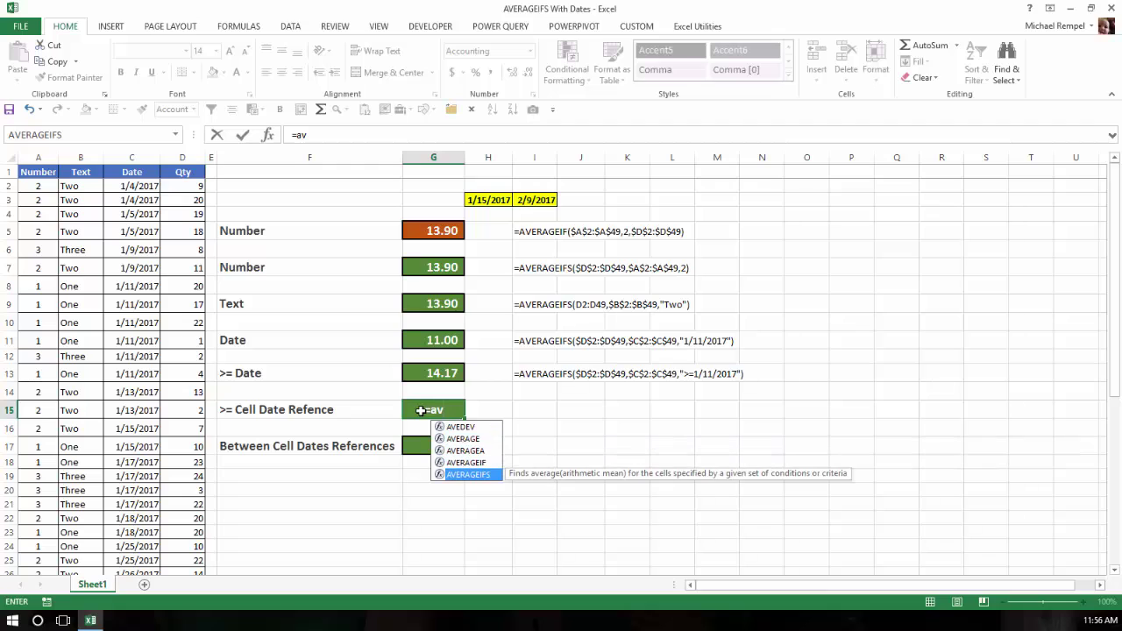
pyautogui.press('Tab')
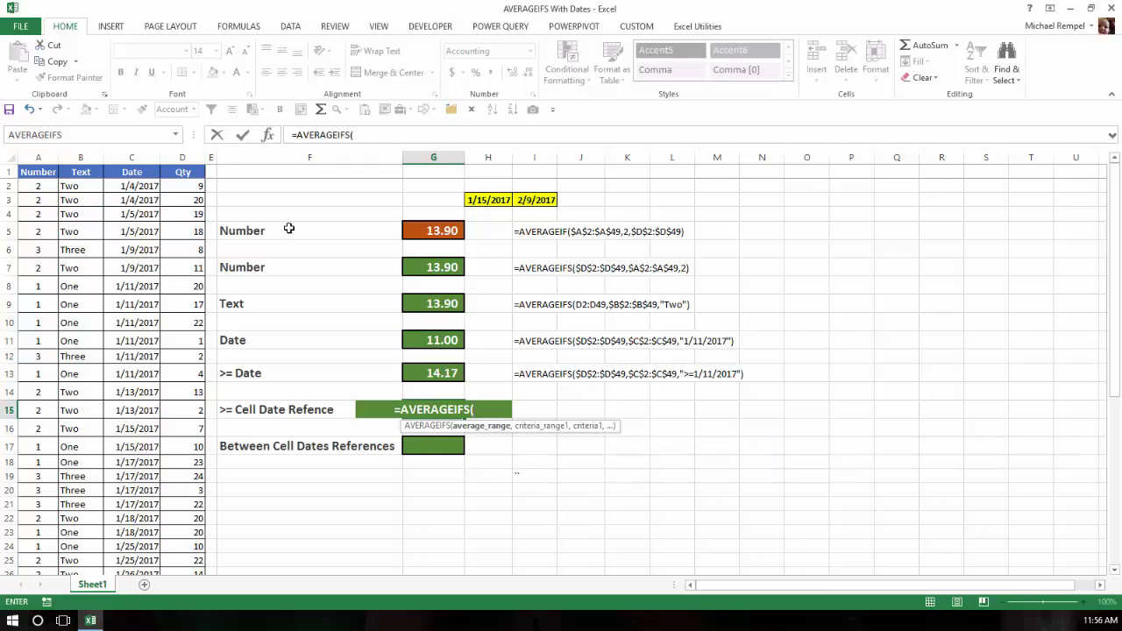
pyautogui.click(188, 185)
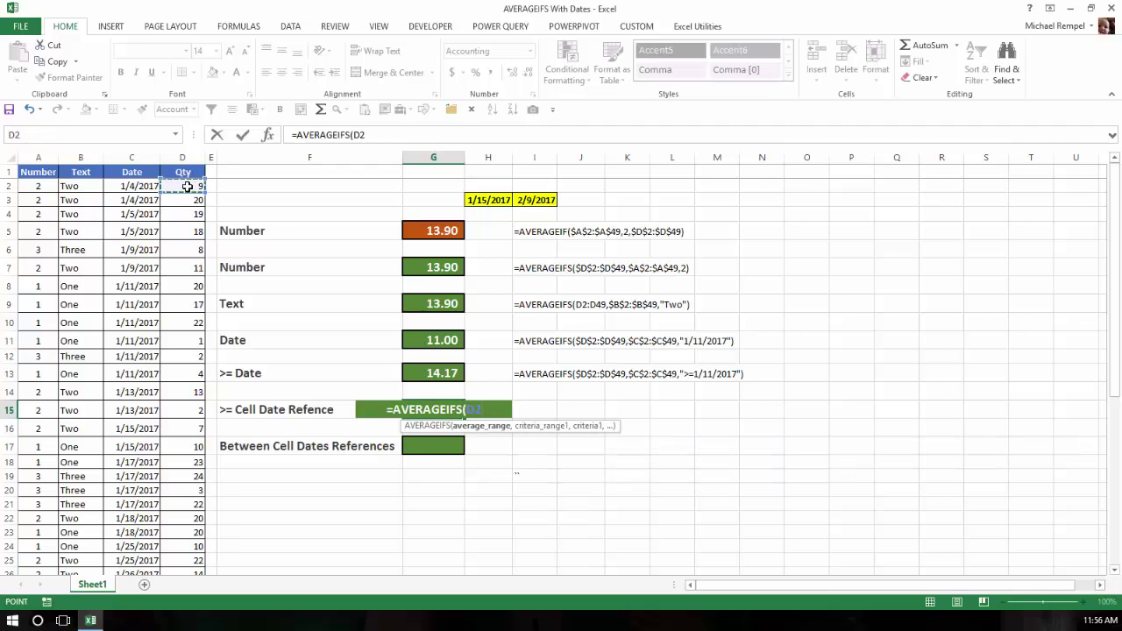
pyautogui.hotkey('ctrl', 'shift', 'Down')
pyautogui.press('F4')
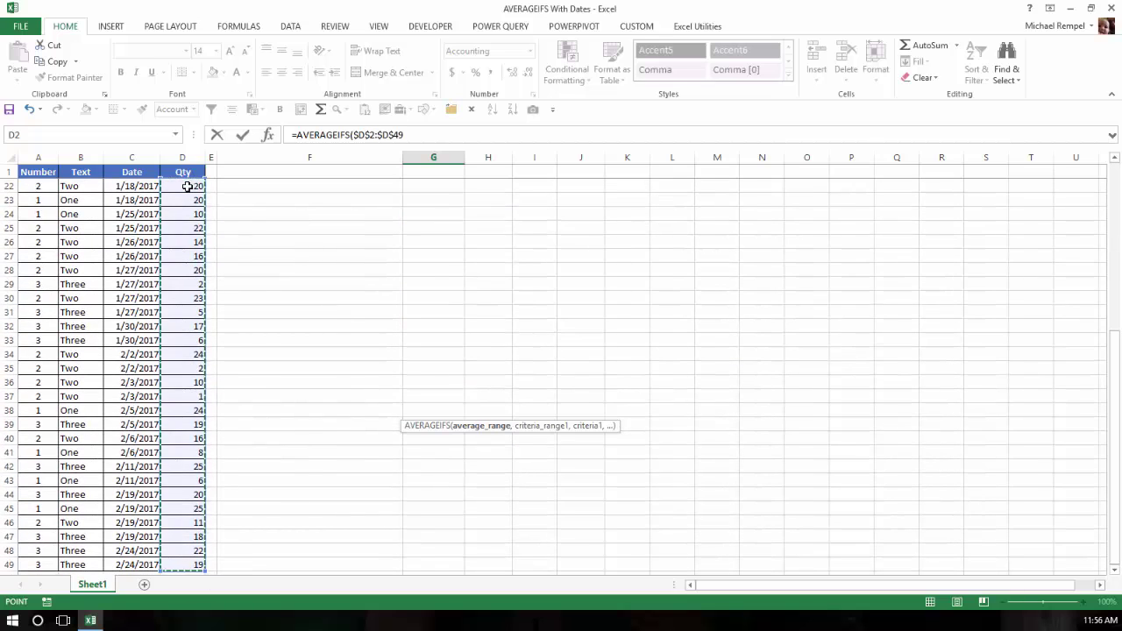
pyautogui.write(',')
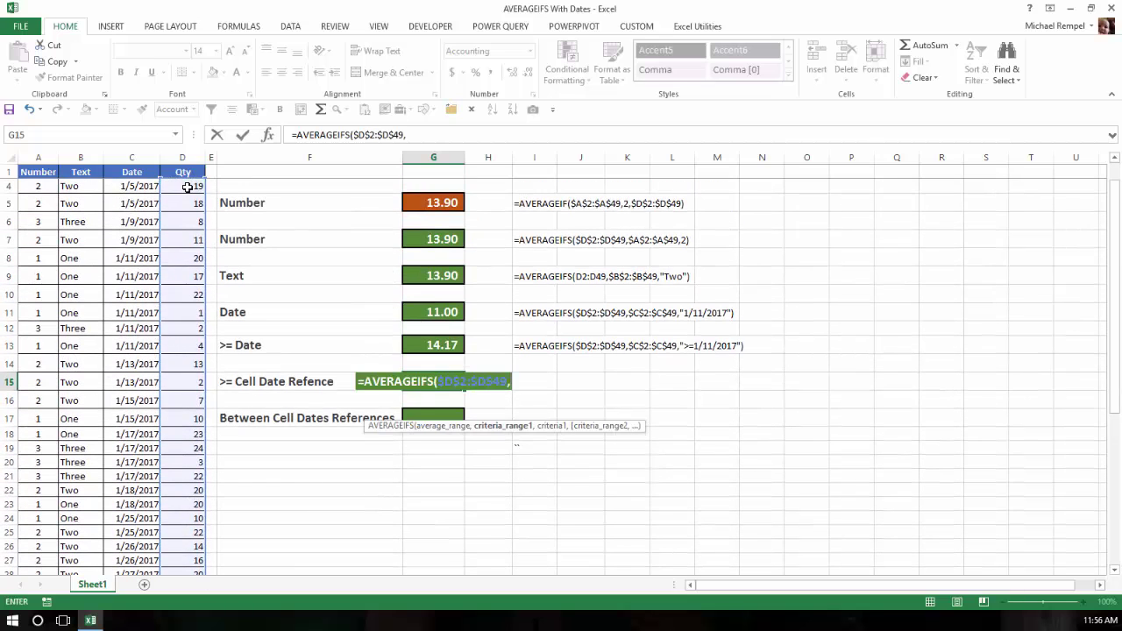
# Add the Date column $C$2:$C$49 as the absolute criteria range in the G15 formula
pyautogui.scroll(1, 128, 186)
pyautogui.click(128, 186)
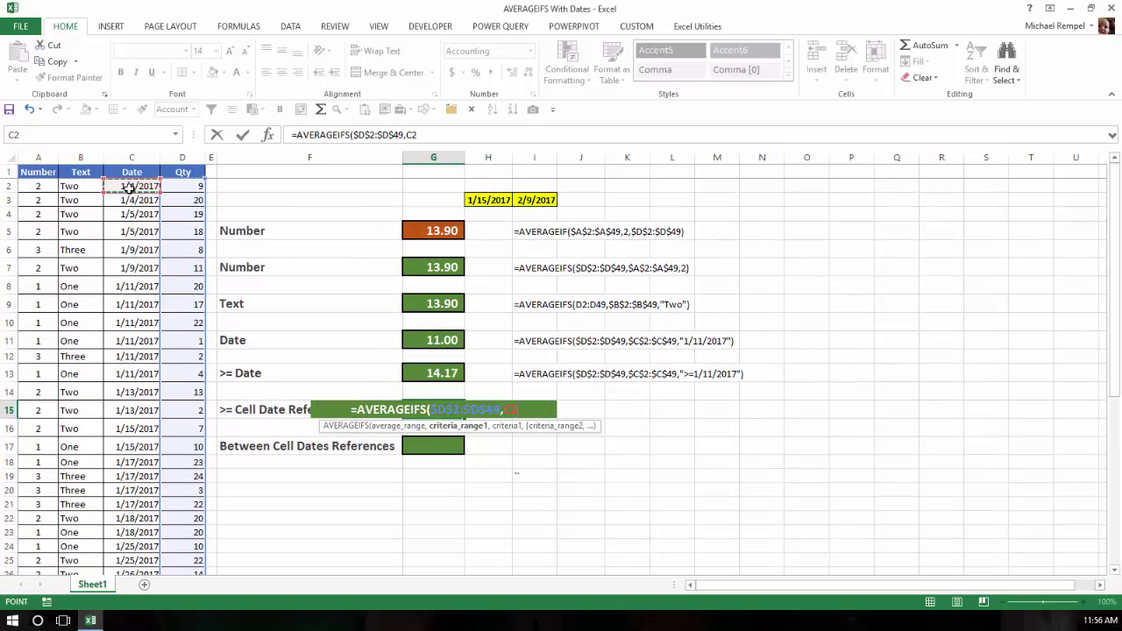
pyautogui.hotkey('ctrl', 'shift', 'Down')
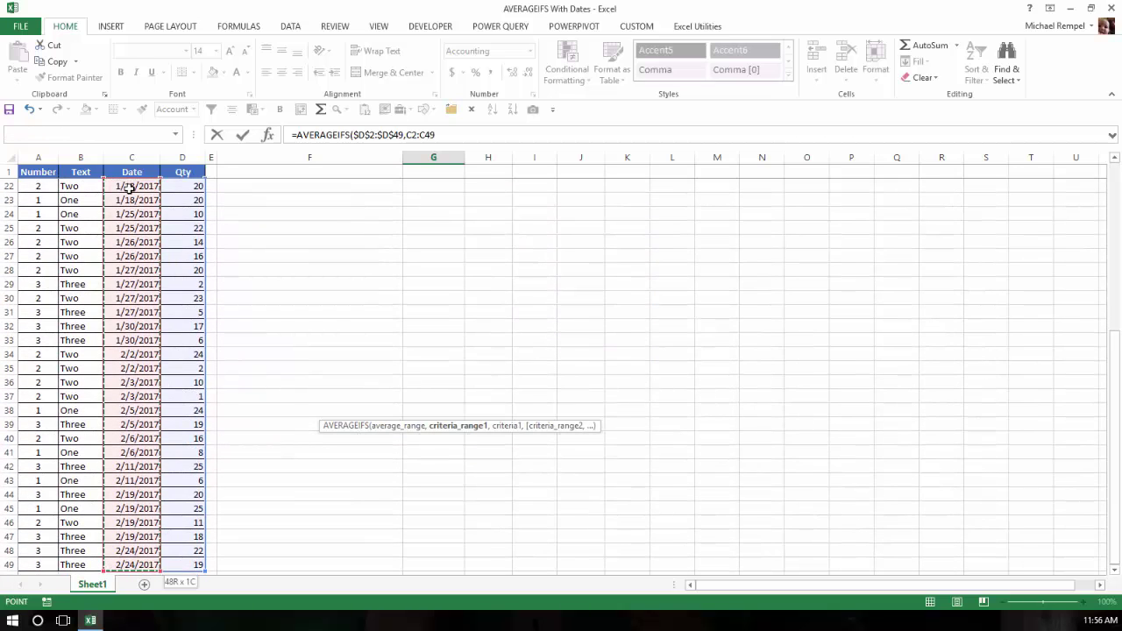
pyautogui.press('F4')
pyautogui.write(',')
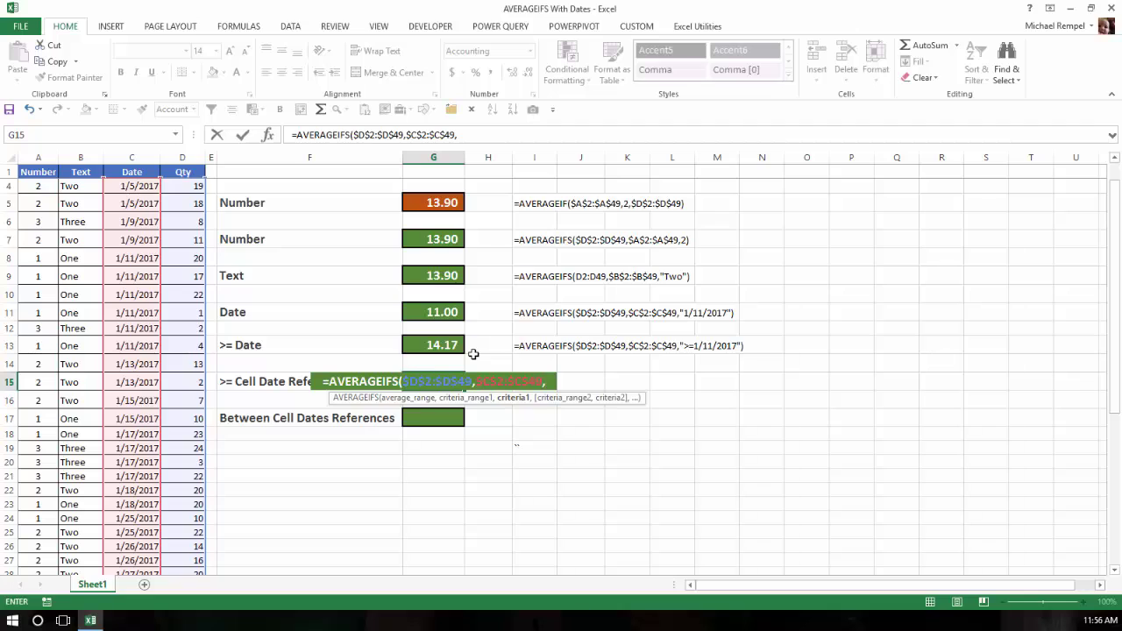
# Complete the G15 formula with ">=H3" as the criterion, taking the start date cell H3 as reference
pyautogui.write('"')
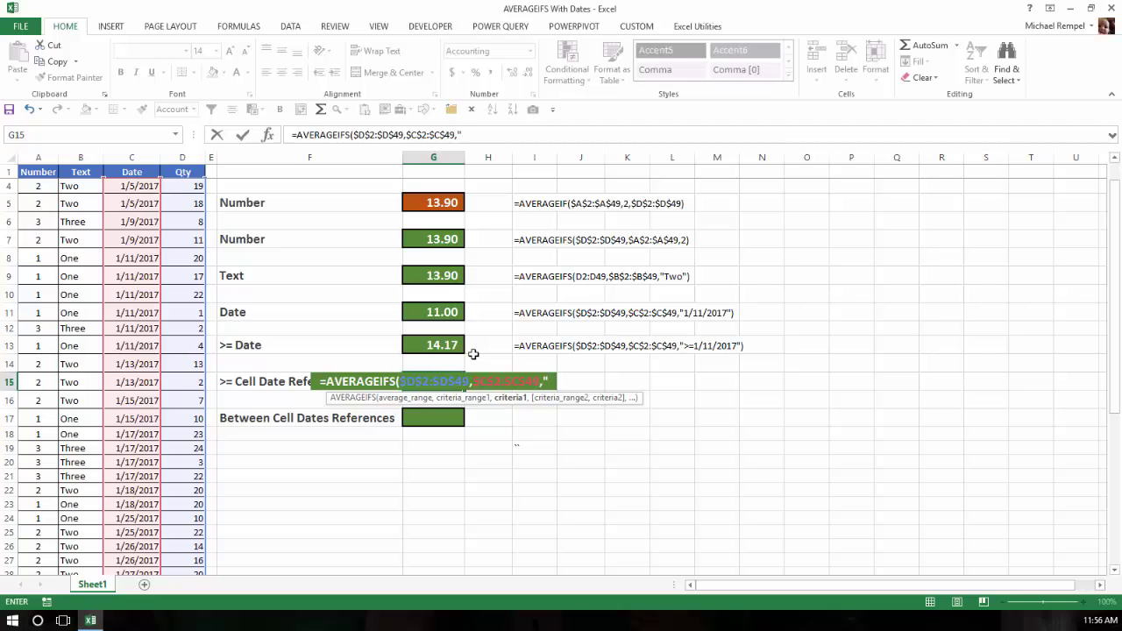
pyautogui.write('>=')
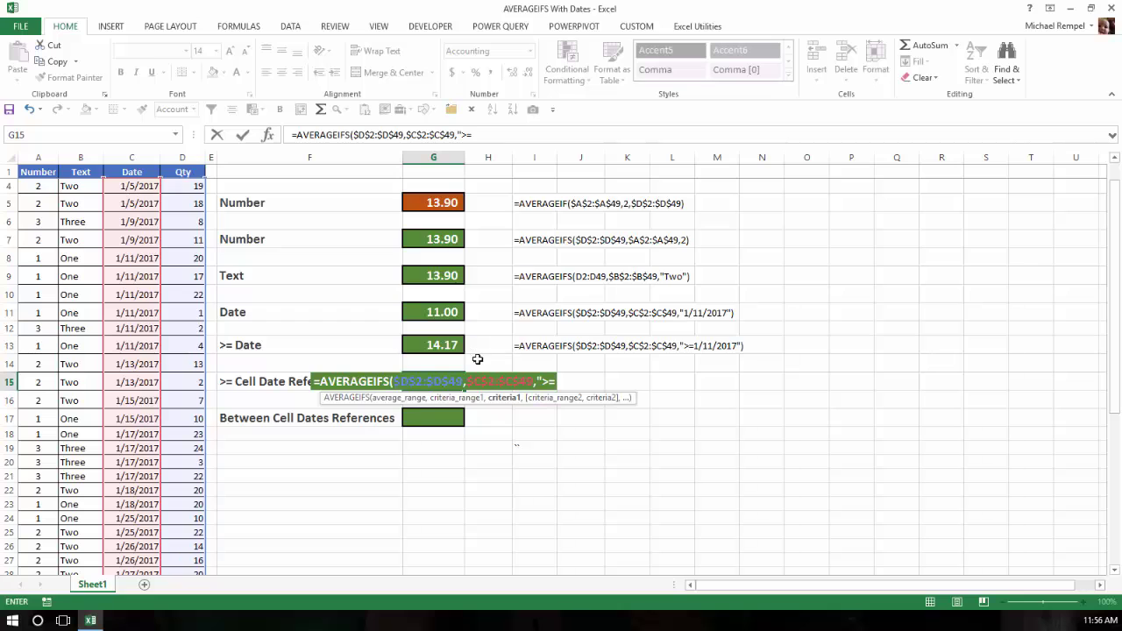
pyautogui.scroll(1, 478, 360)
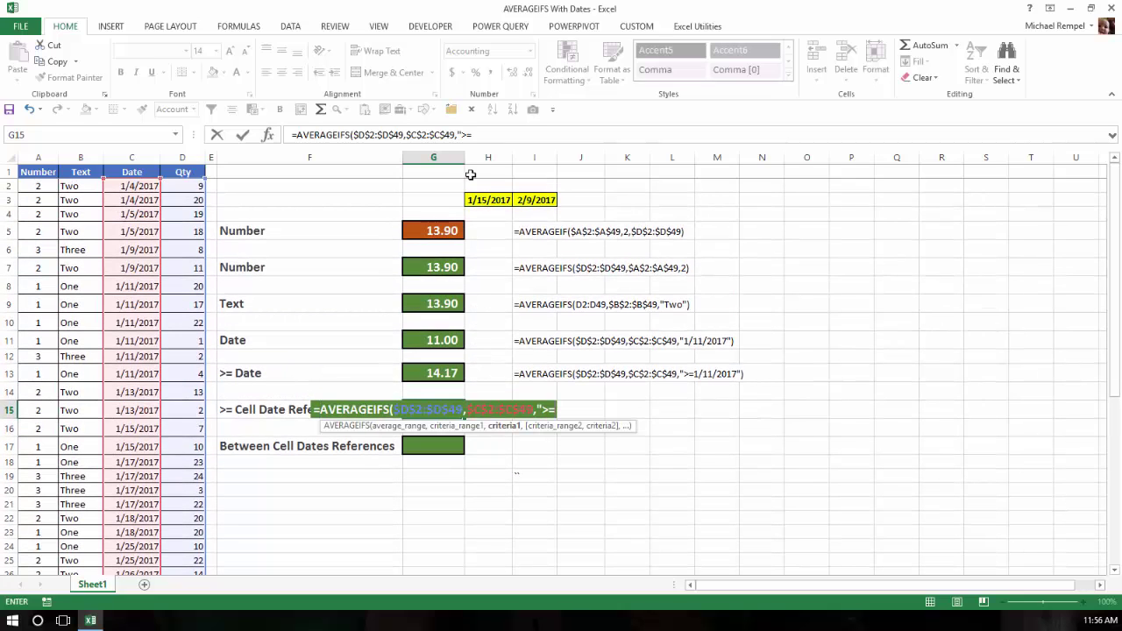
pyautogui.click(488, 200)
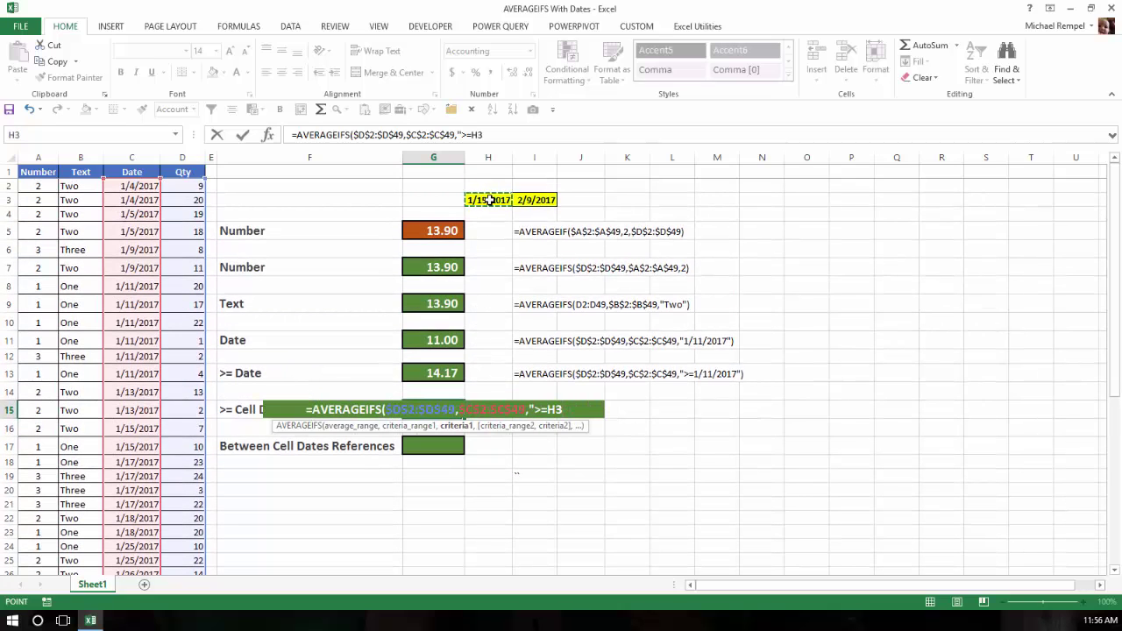
pyautogui.write('"')
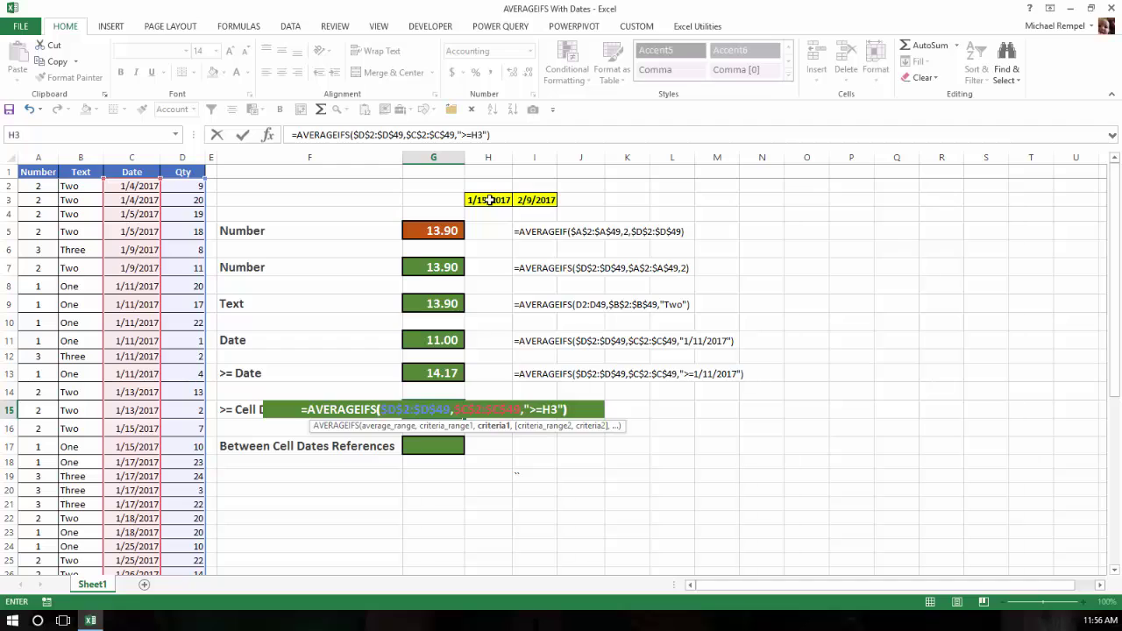
pyautogui.write(')')
pyautogui.press('Return')
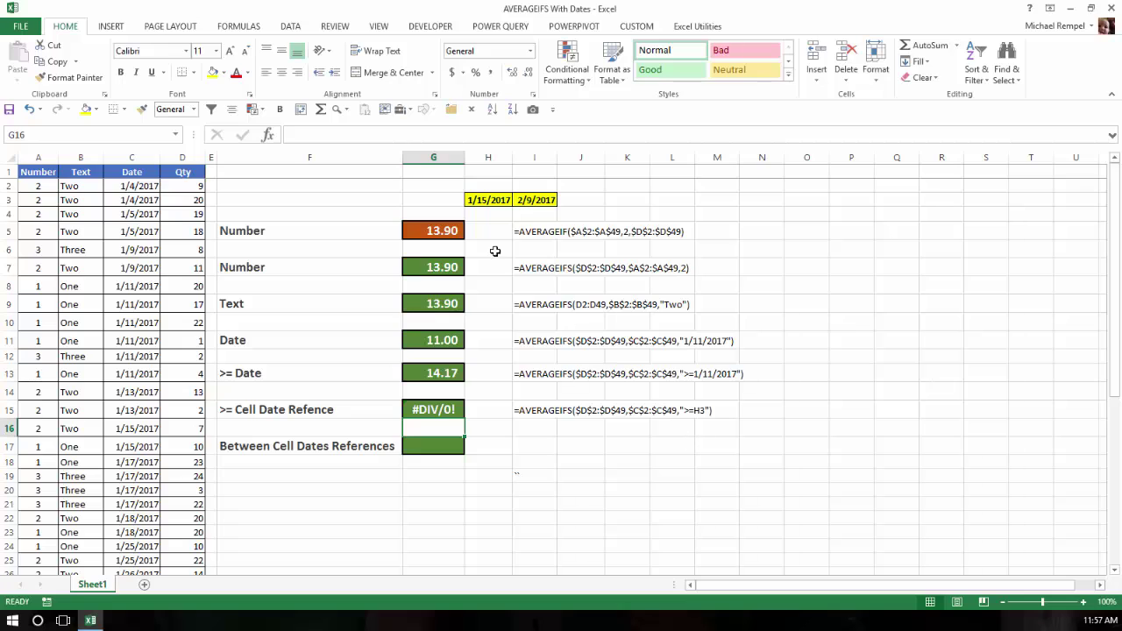
# Correct the criterion in the G15 formula to ">="&H3, joining the quoted operator to the cell reference
pyautogui.click(440, 410)
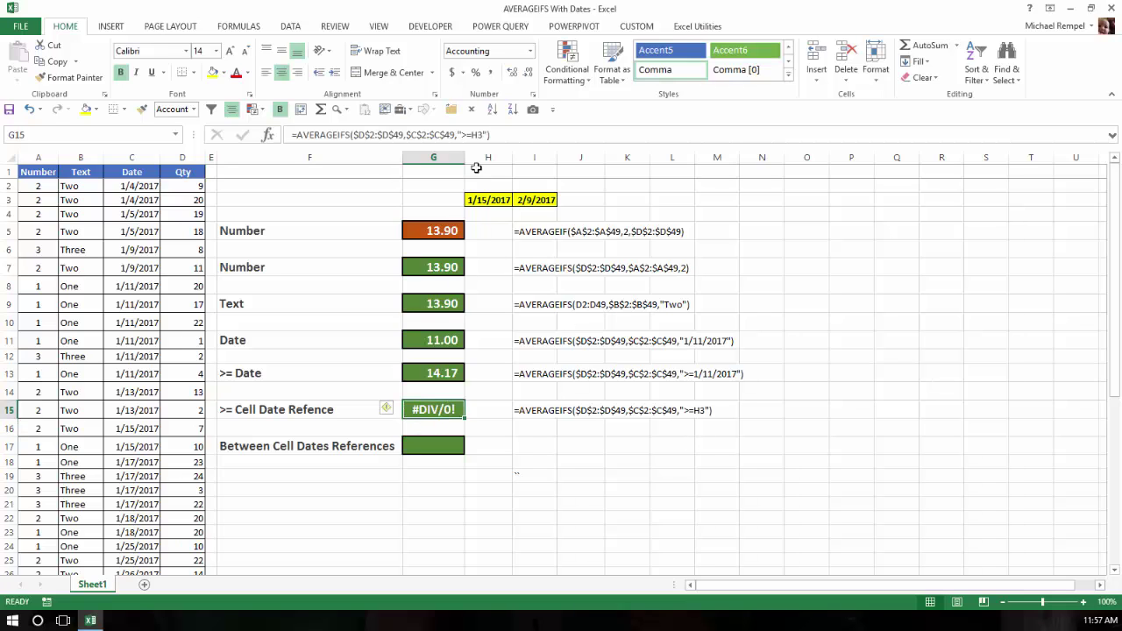
pyautogui.click(472, 135)
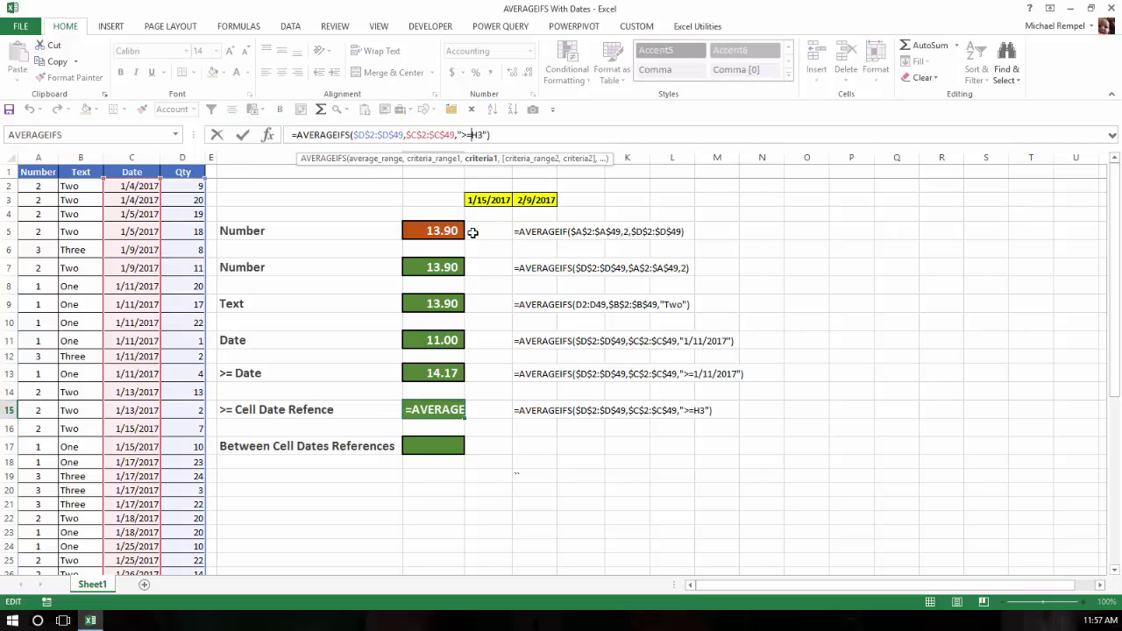
pyautogui.write('"')
pyautogui.press('Right')
pyautogui.press('Right')
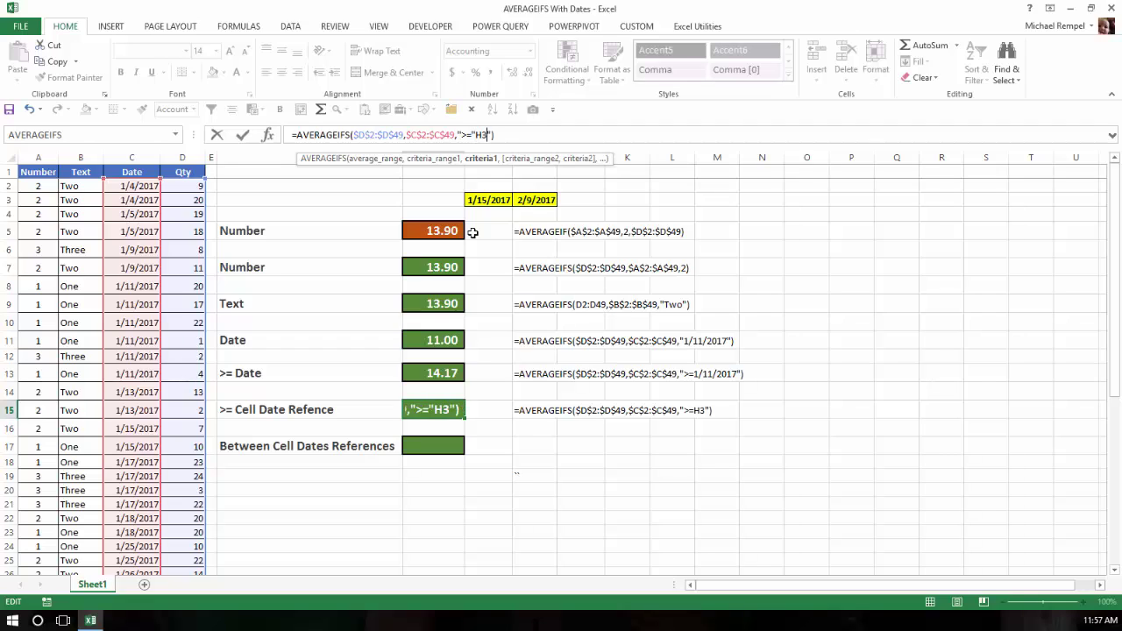
pyautogui.press('Delete')
pyautogui.write('&')
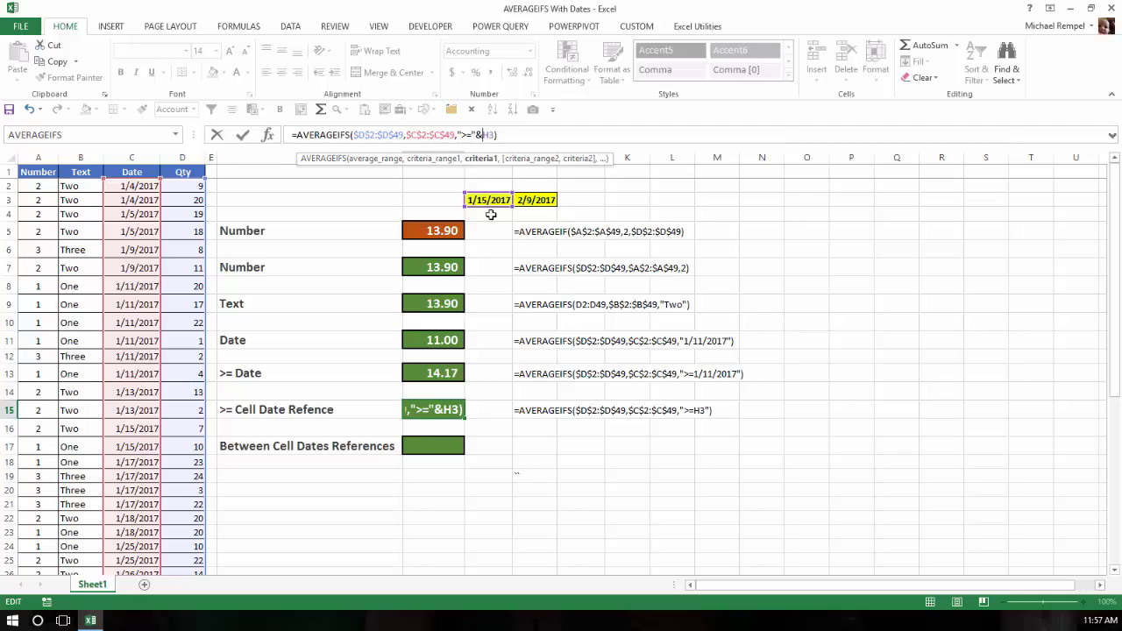
pyautogui.press('Return')
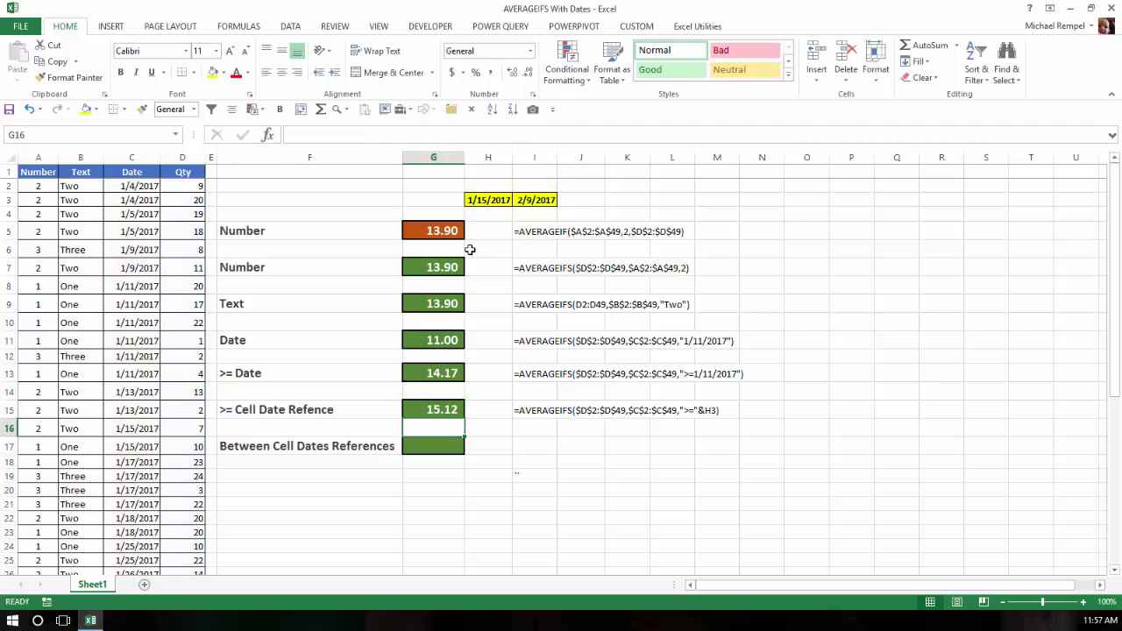
pyautogui.click(423, 414)
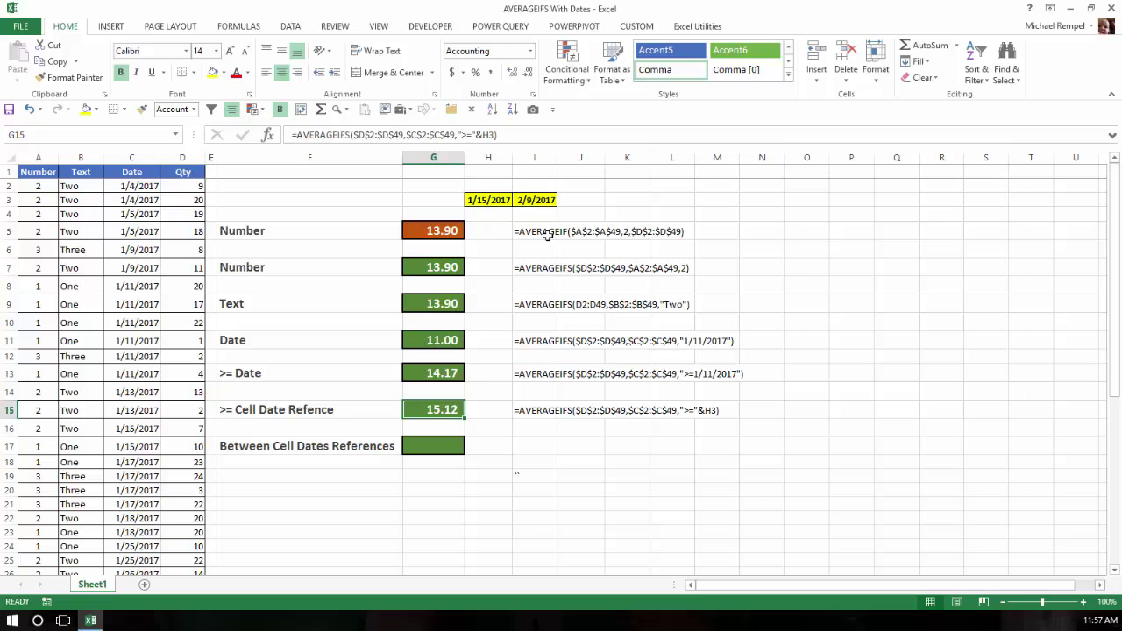
# Start an AVERAGEIFS formula in G17, the between cell dates result, with the Qty column $D$2:$D$49 as the absolute average range
pyautogui.click(434, 446)
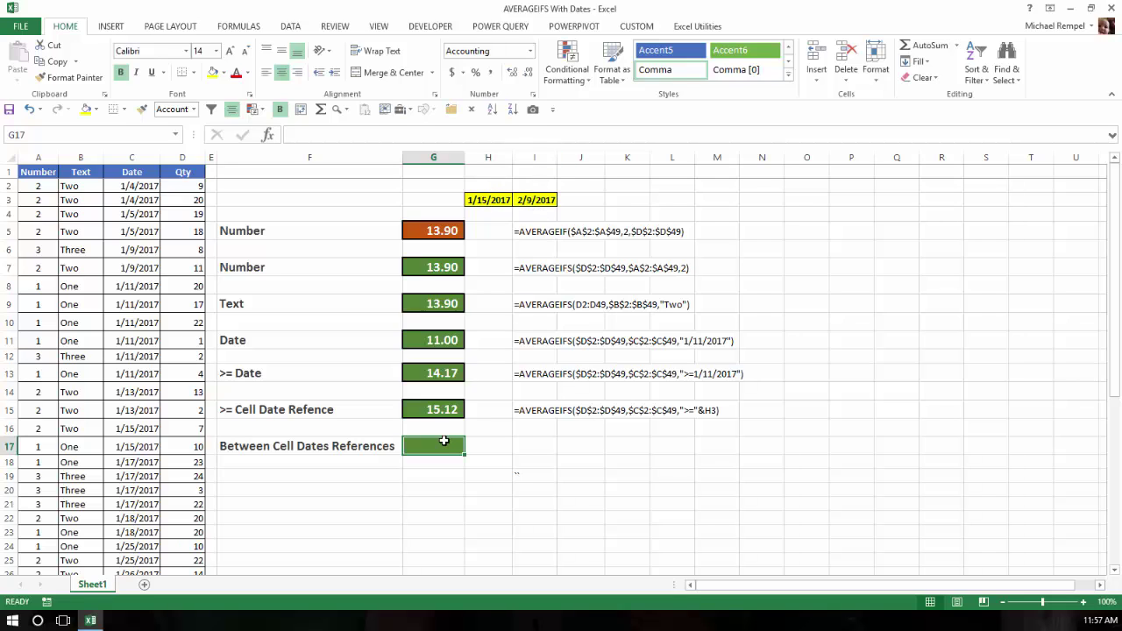
pyautogui.write('=av')
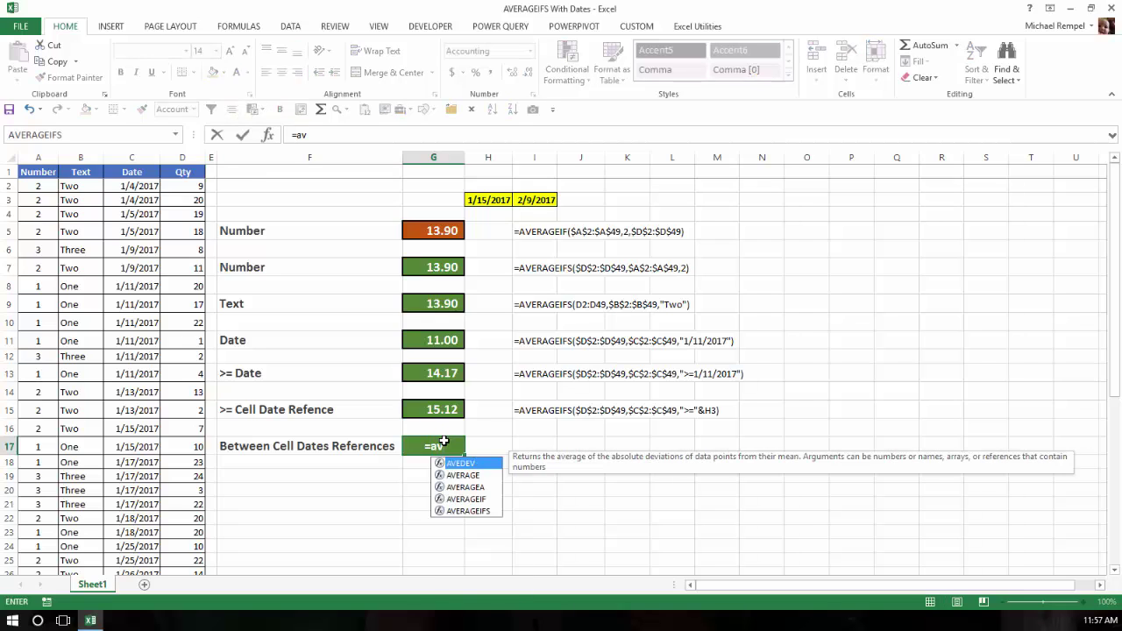
pyautogui.press('Down')
pyautogui.press('Down')
pyautogui.press('Down')
pyautogui.press('Down')
pyautogui.press('Tab')
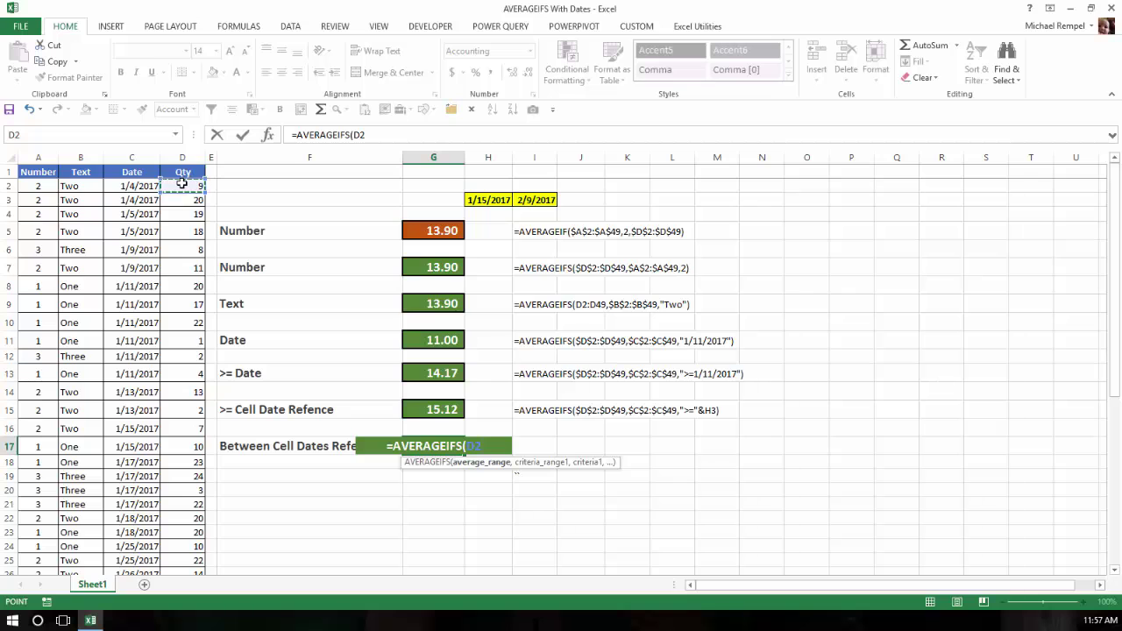
pyautogui.hotkey('ctrl', 'shift', 'Down')
pyautogui.press('F4')
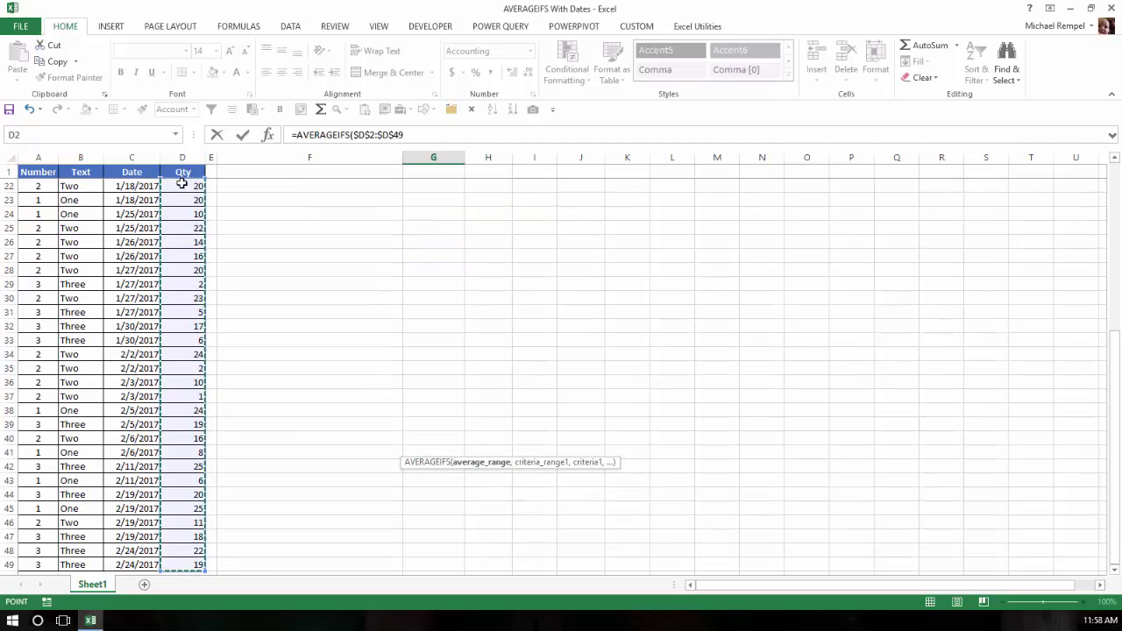
pyautogui.write(',')
pyautogui.scroll(2, 182, 182)
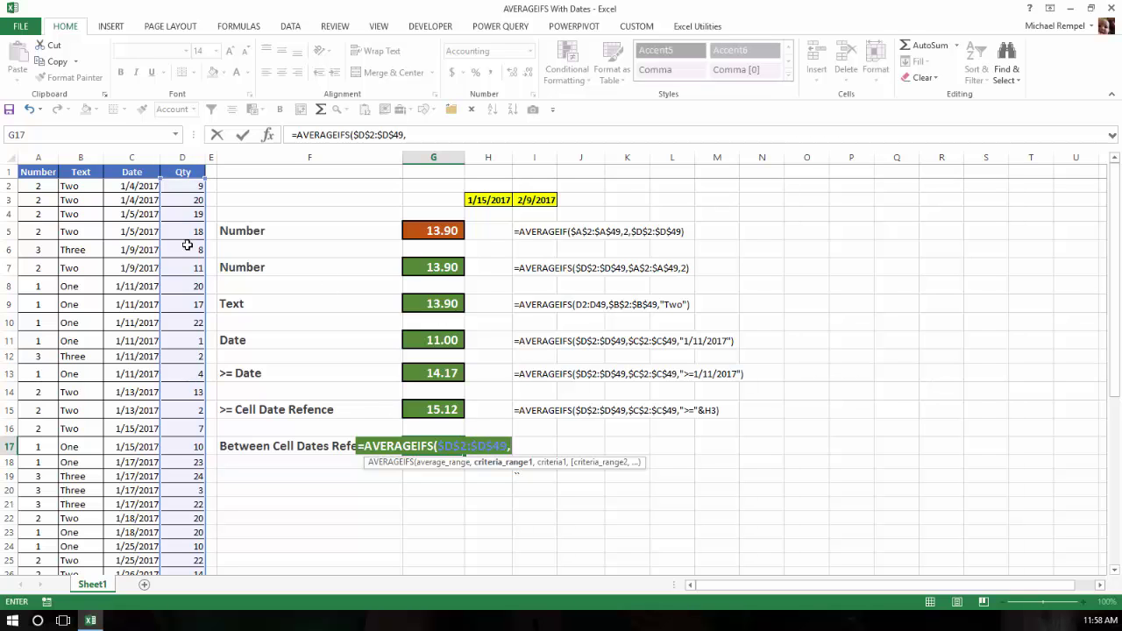
# Add the Date column $C$2:$C$49 as the first absolute criteria range in the G17 formula, with ">="&H3 as its criterion
pyautogui.click(132, 186)
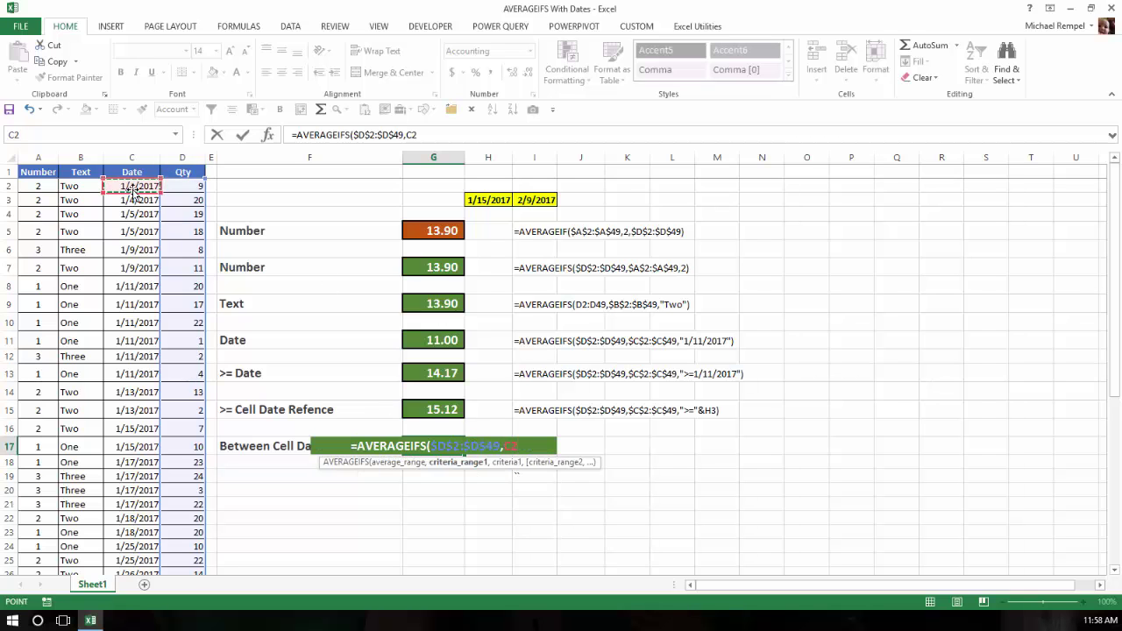
pyautogui.hotkey('ctrl', 'shift', 'Down')
pyautogui.press('F4')
pyautogui.write(',')
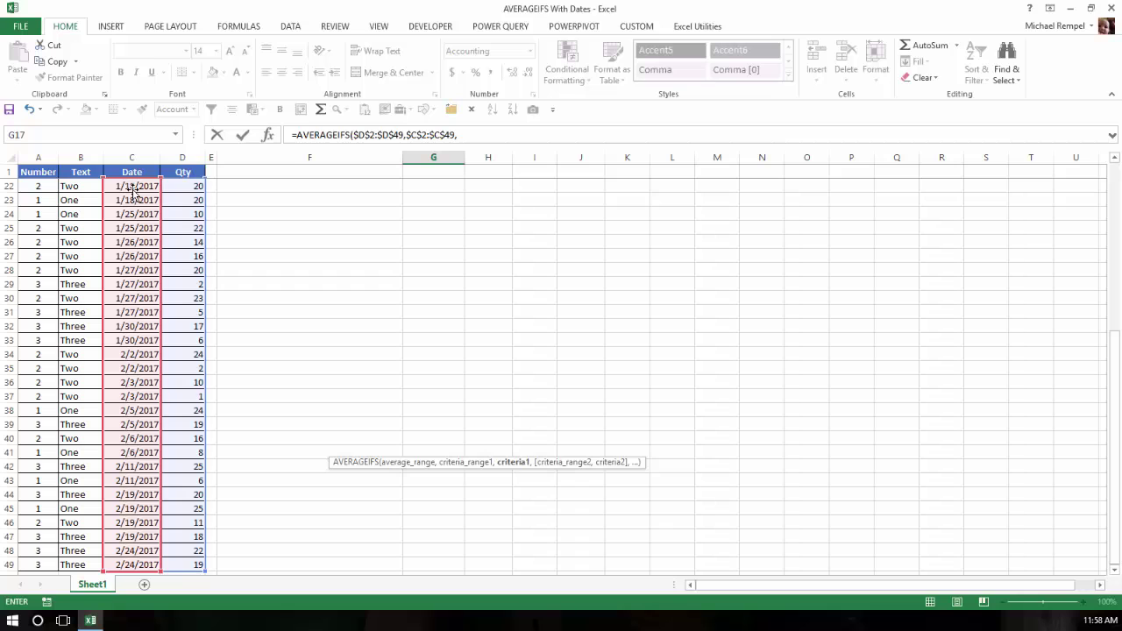
pyautogui.scroll(7, 131, 187)
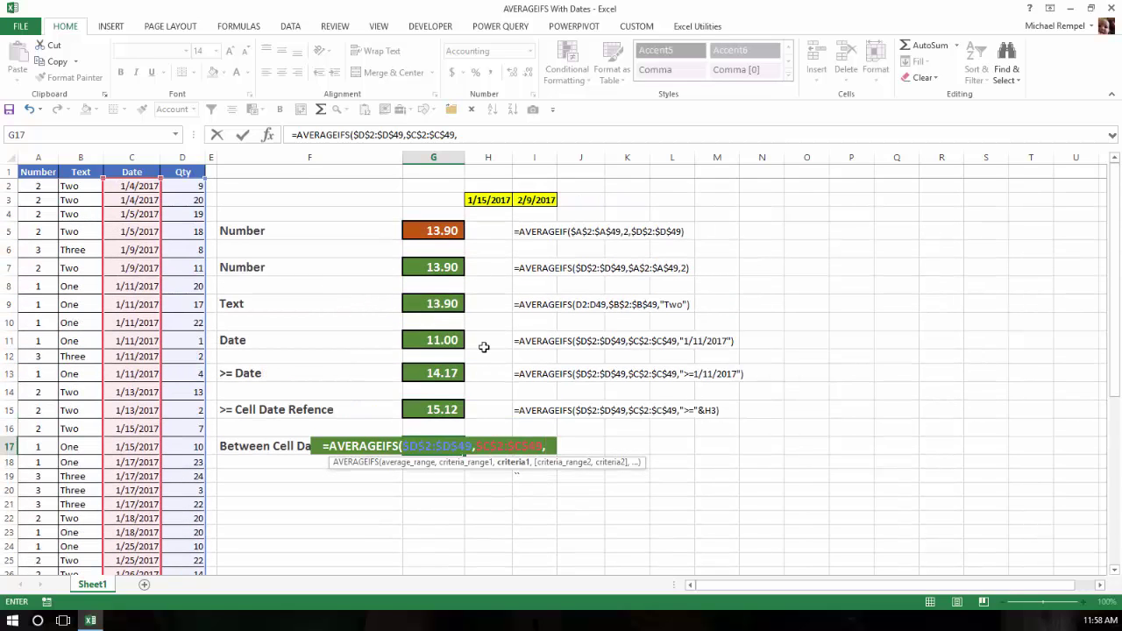
pyautogui.write('">')
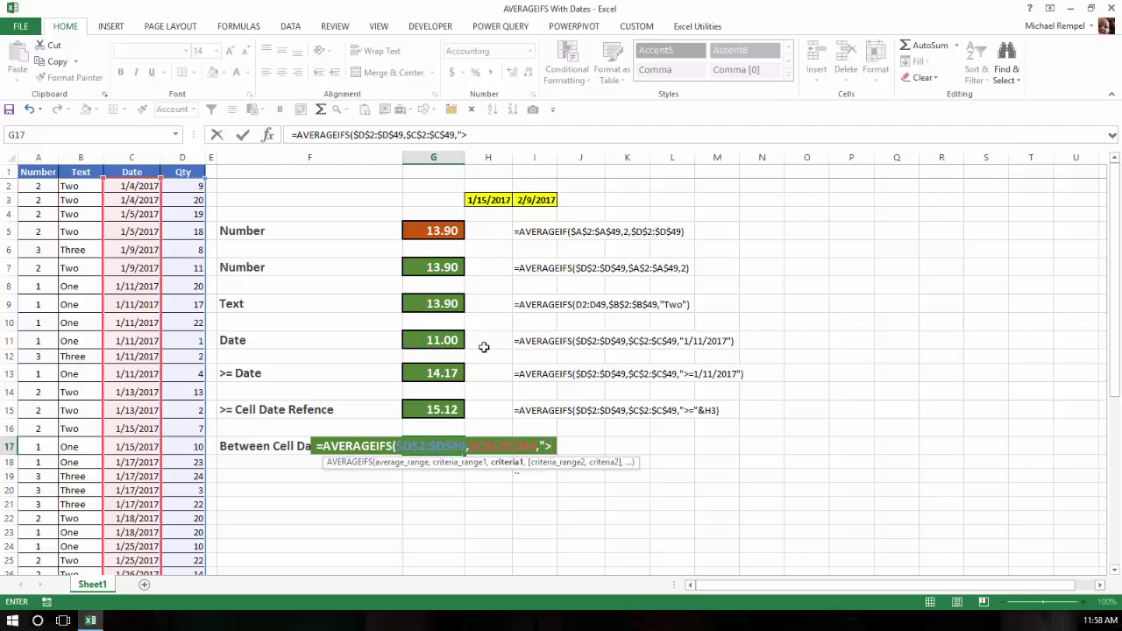
pyautogui.write('="')
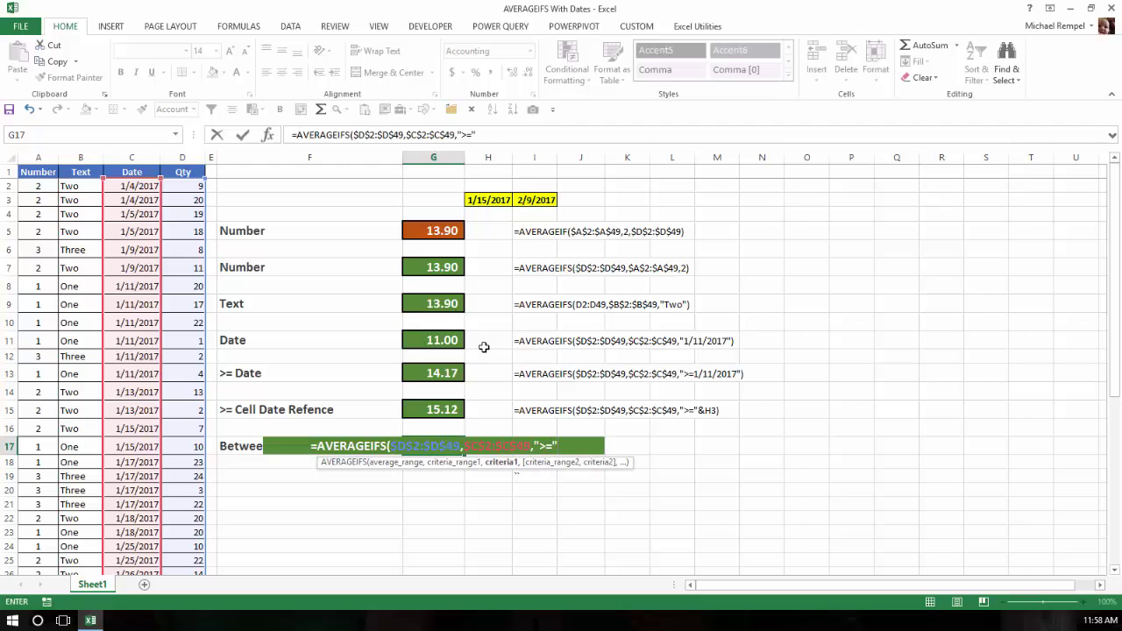
pyautogui.write('&')
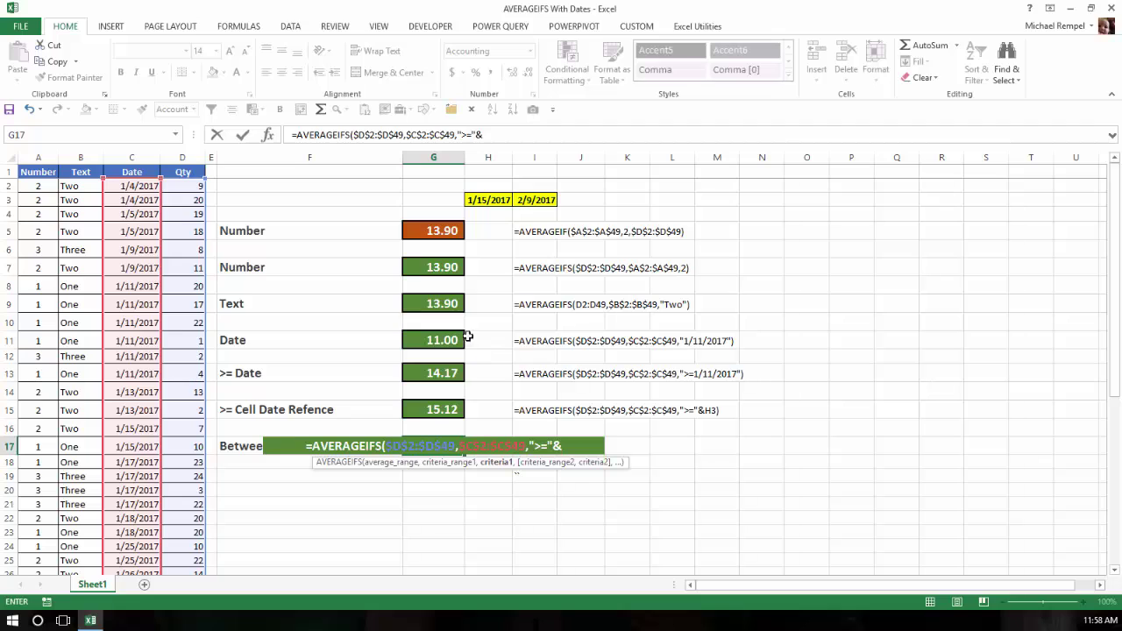
pyautogui.click(482, 200)
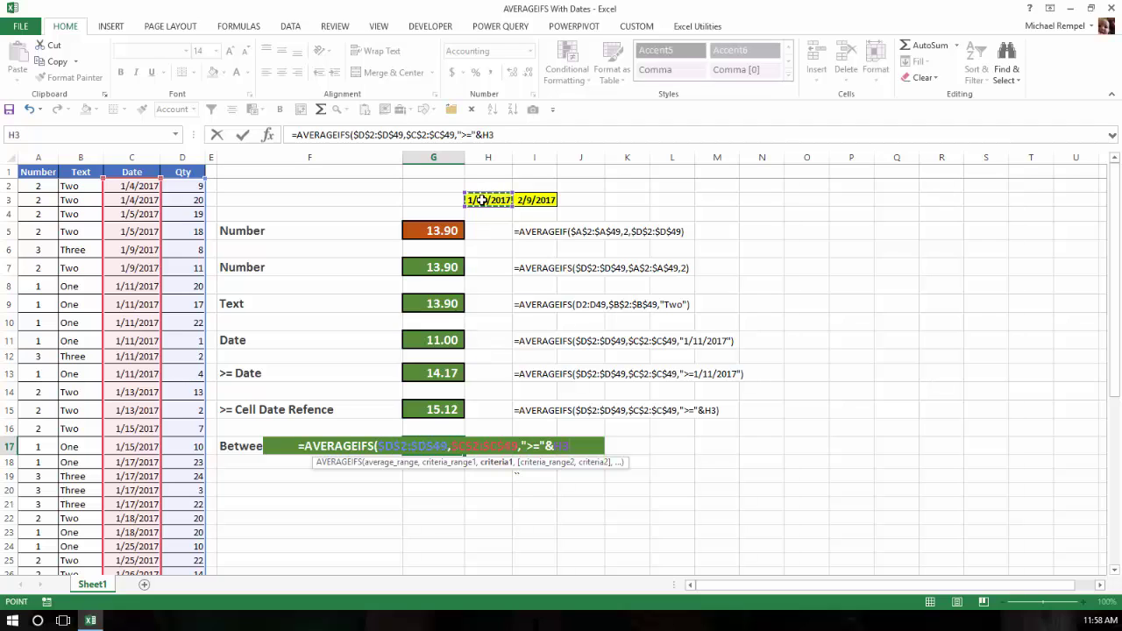
pyautogui.write(',')
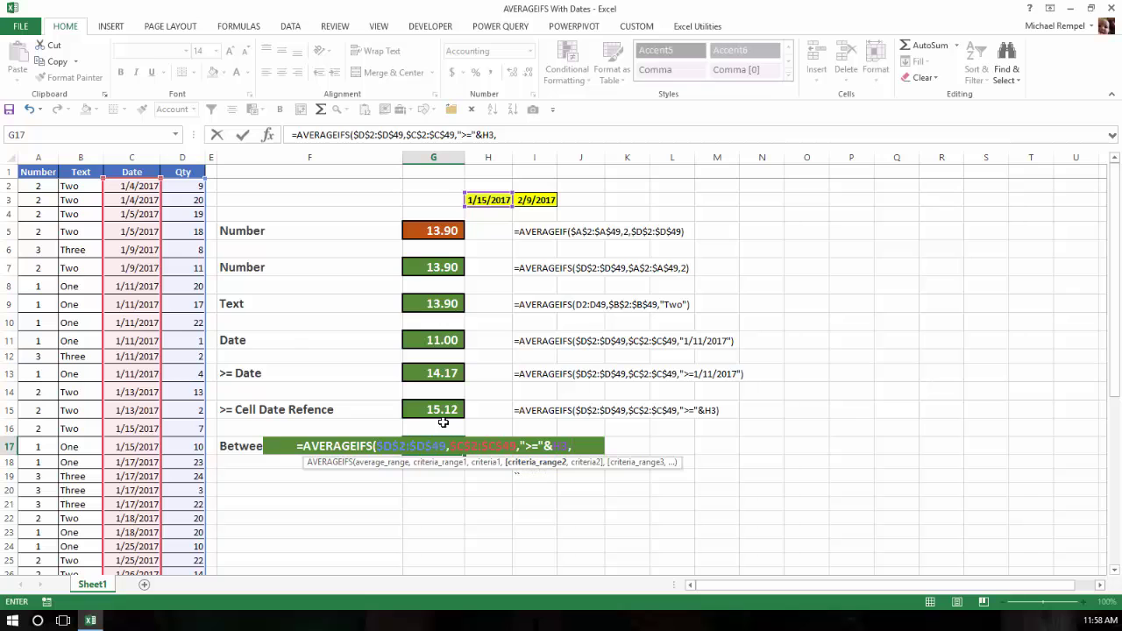
# Complete the G17 formula with $C$2:$C$49 as the second absolute criteria range and "<="&I3 as its criterion
pyautogui.click(137, 187)
pyautogui.hotkey('ctrl', 'shift', 'Down')
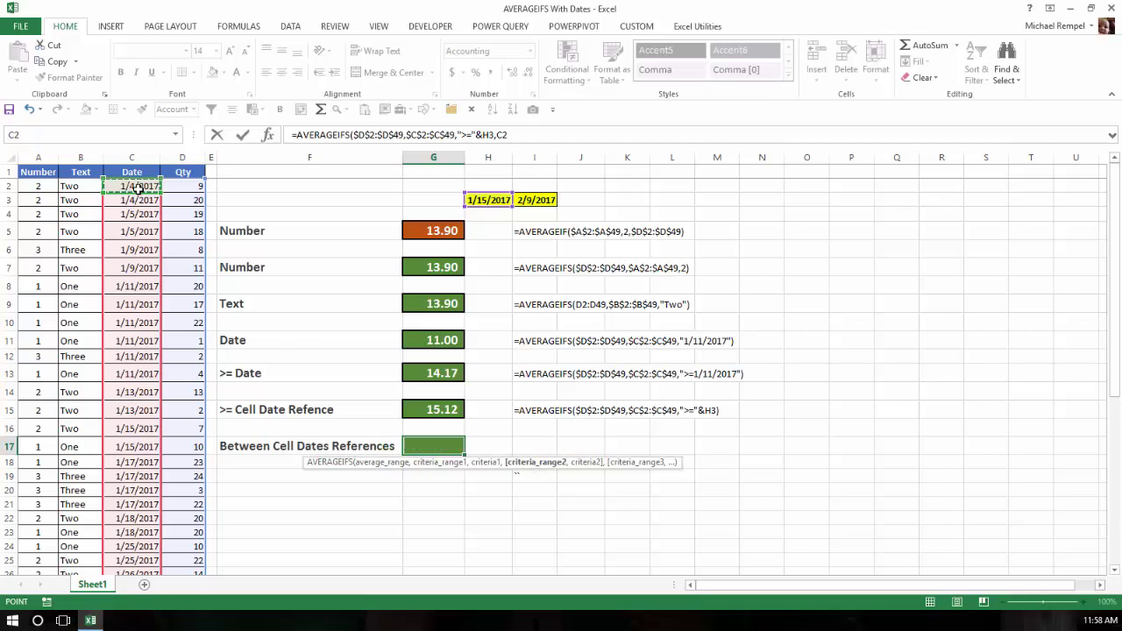
pyautogui.press('F4')
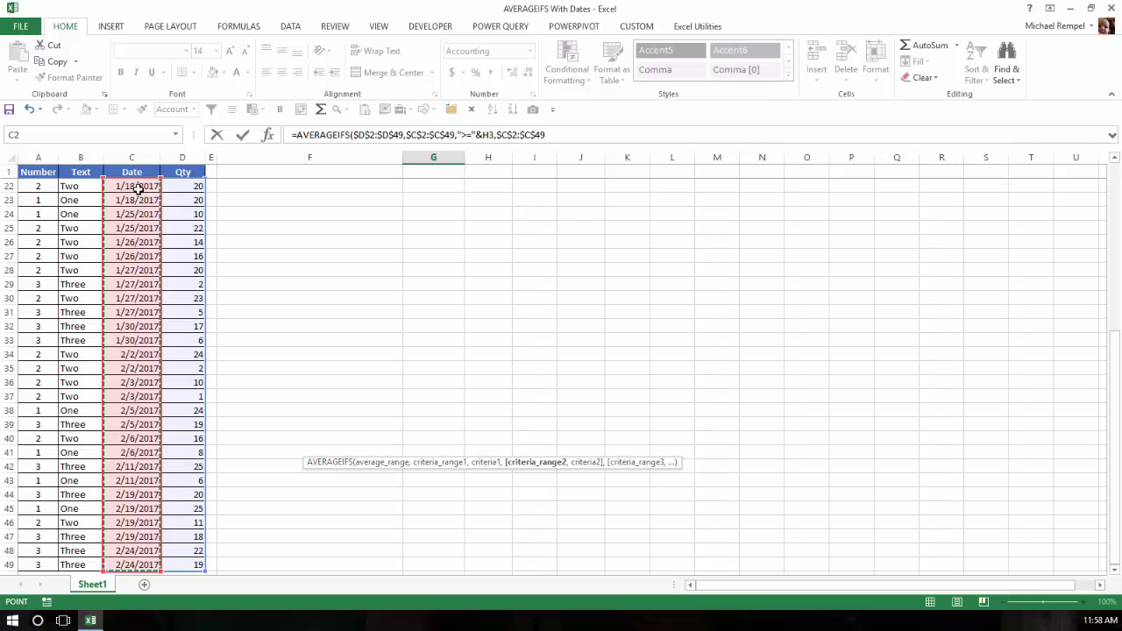
pyautogui.write(',')
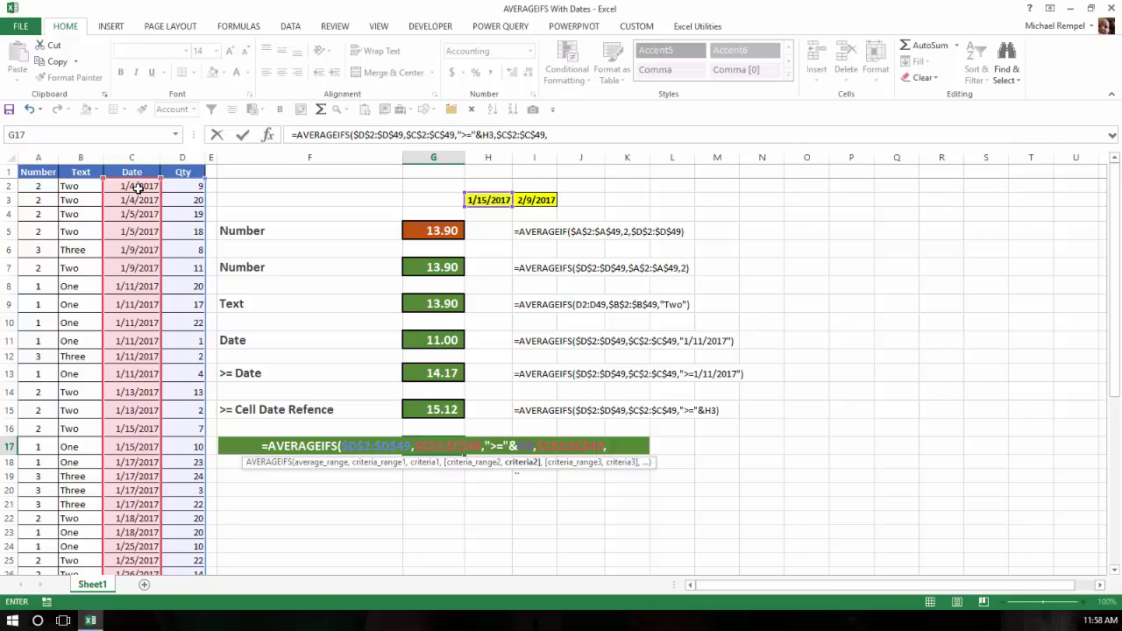
pyautogui.write('"<=')
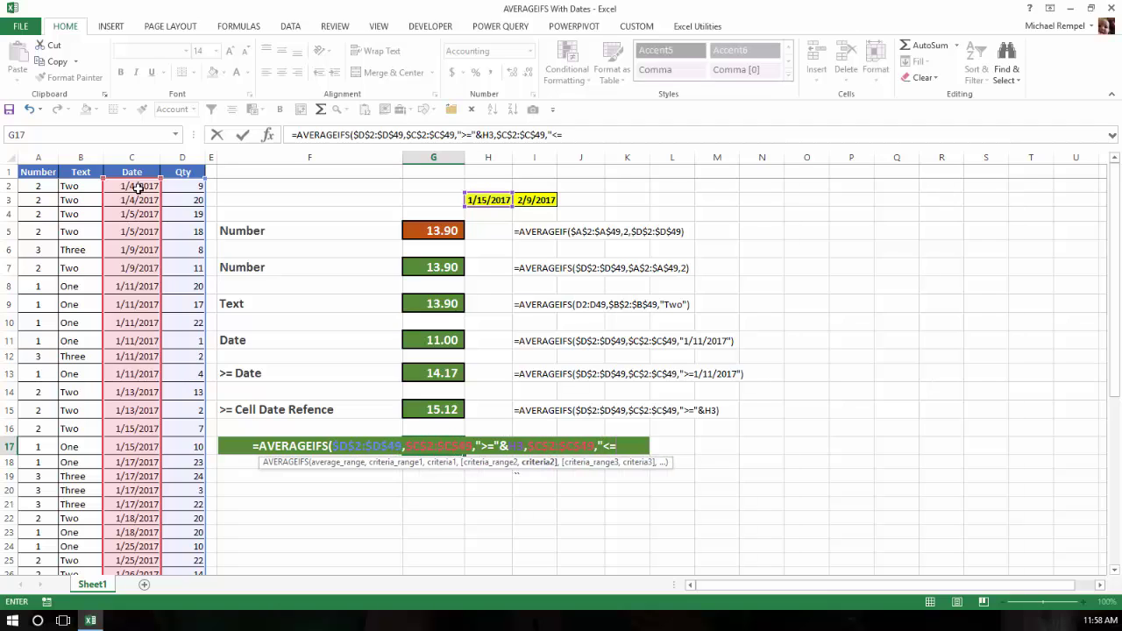
pyautogui.write('"')
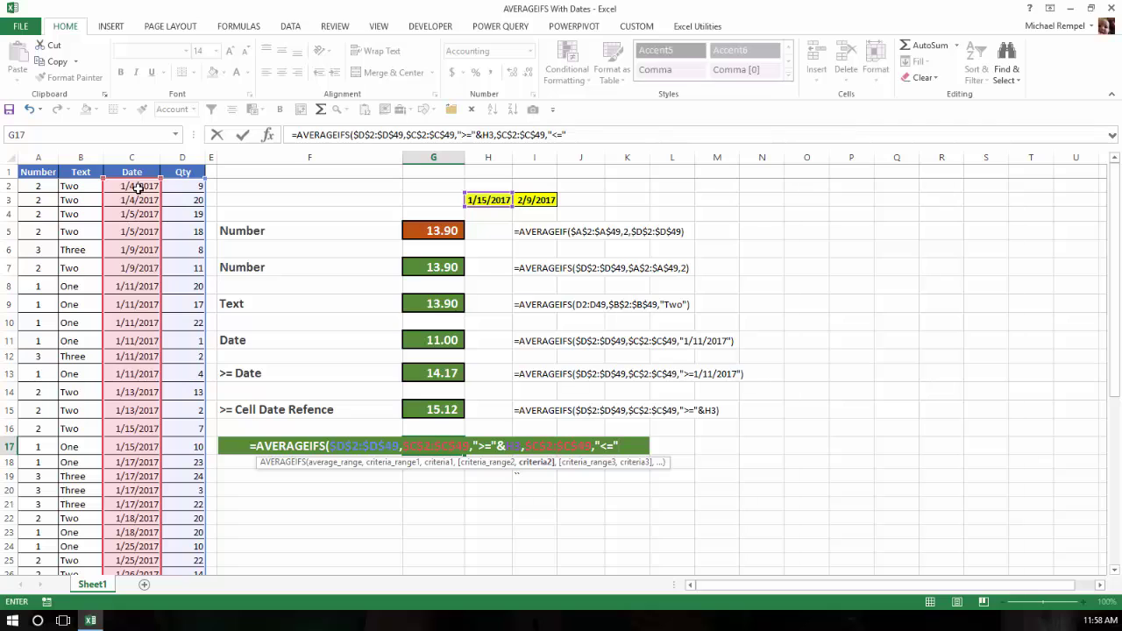
pyautogui.write('&')
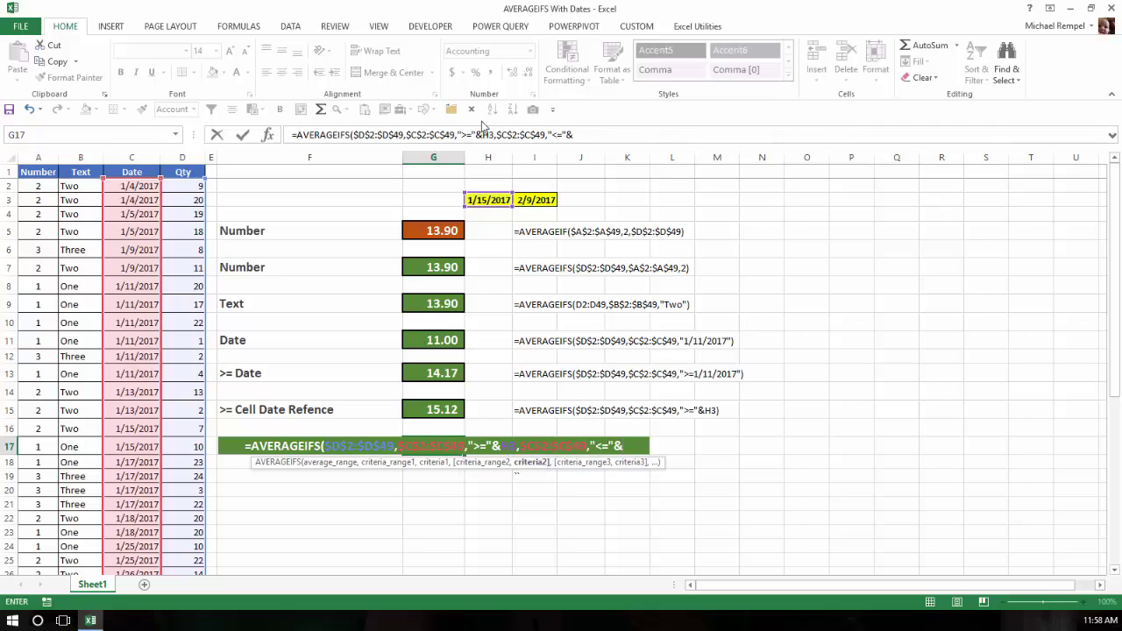
pyautogui.click(536, 200)
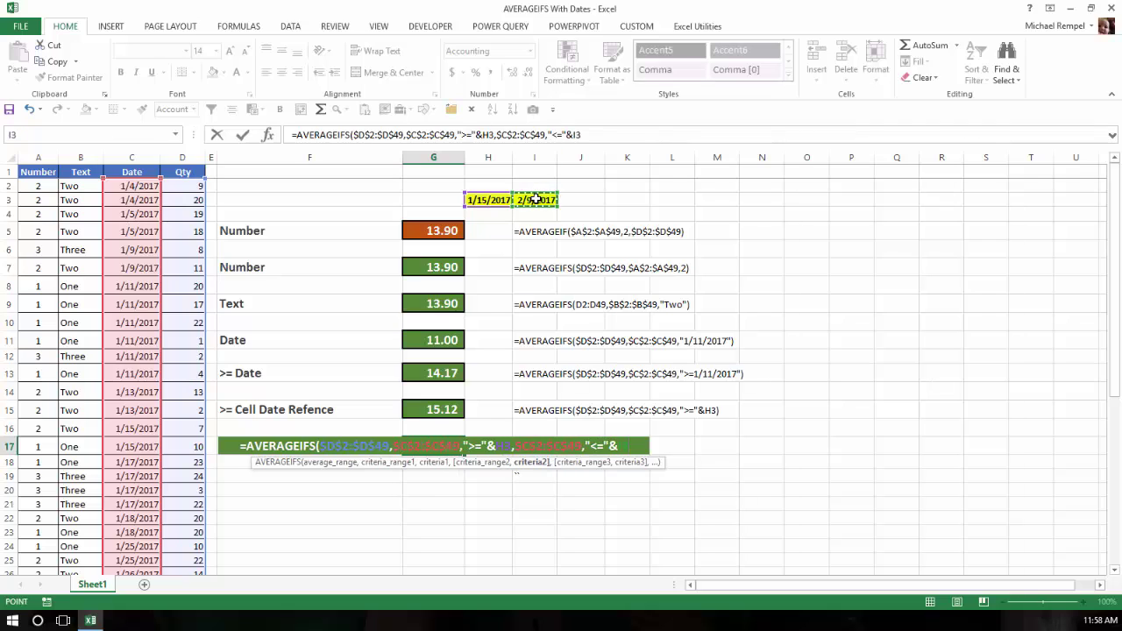
pyautogui.write(')')
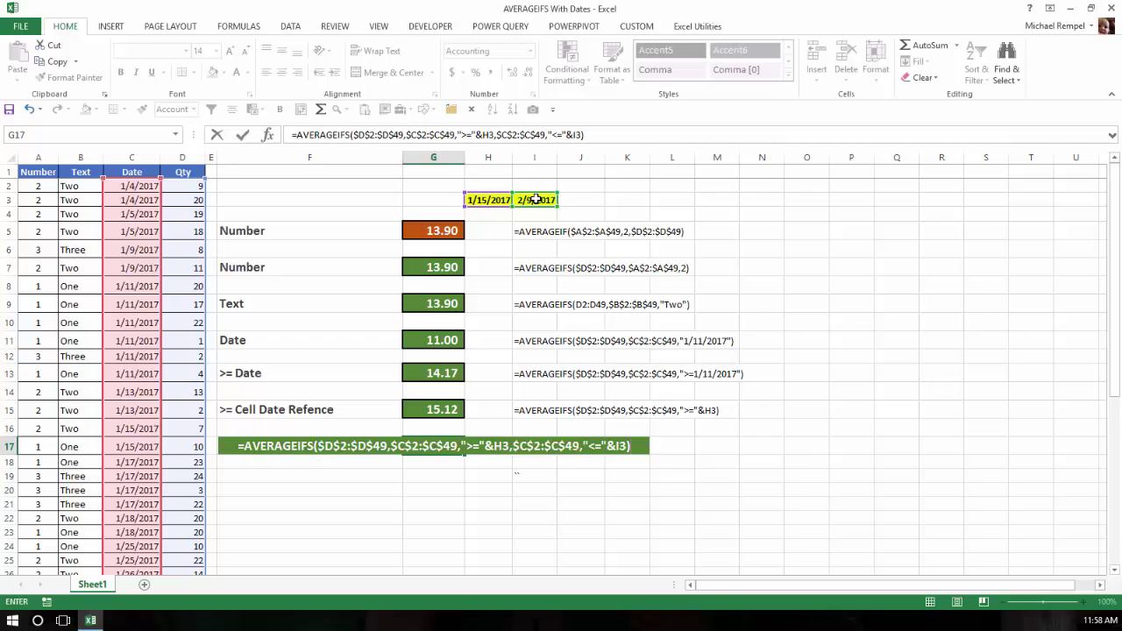
pyautogui.press('Return')
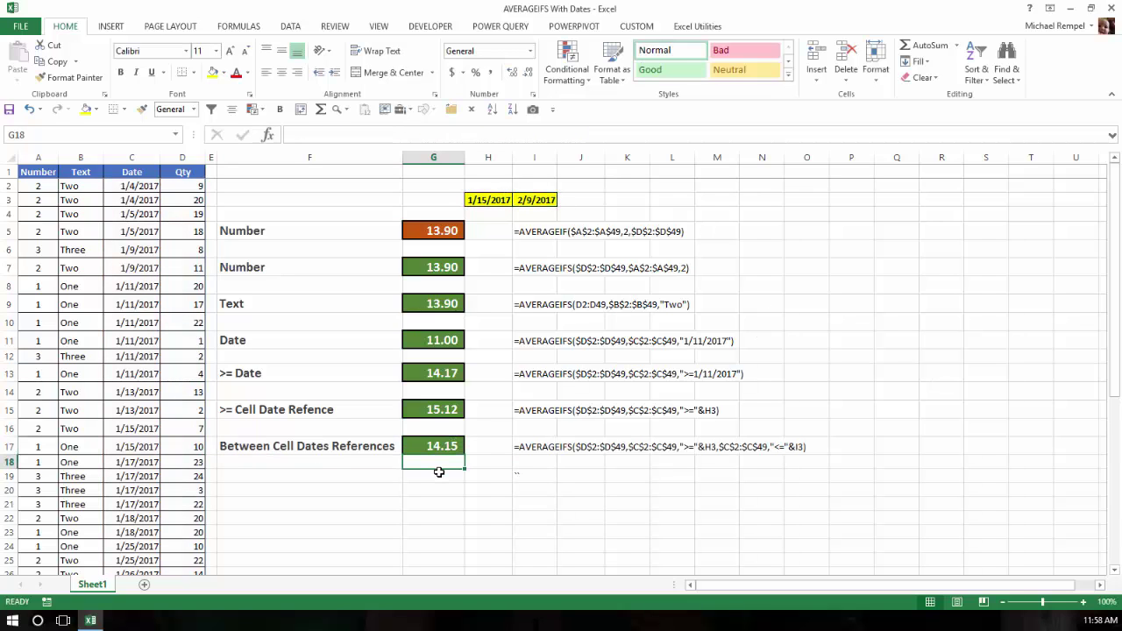